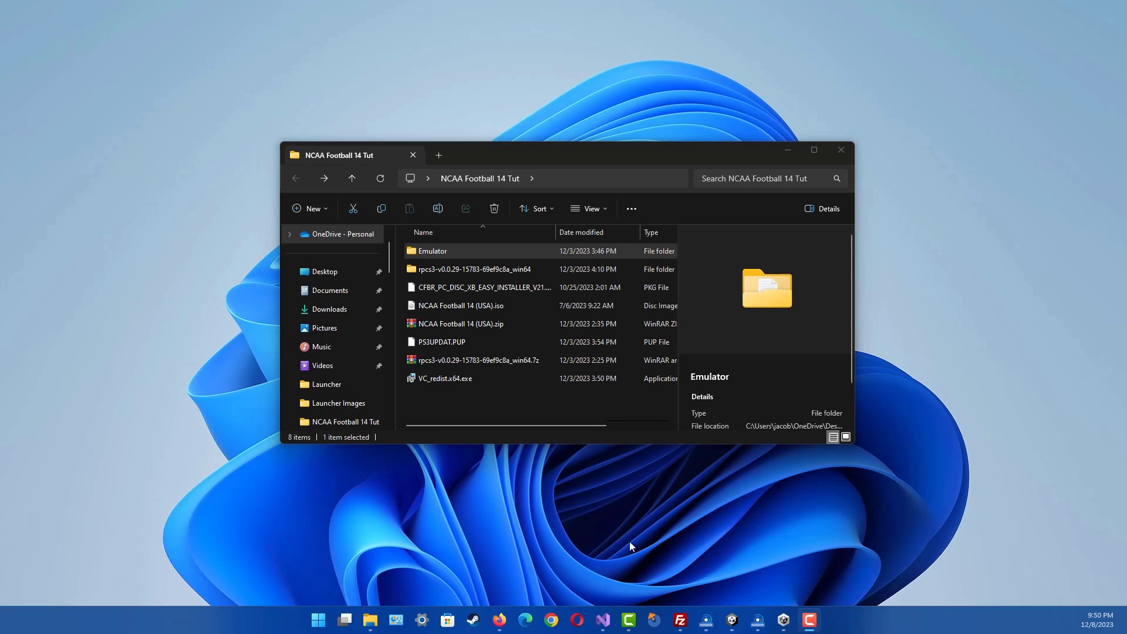
- Switch from File Explorer to the browser showing the Horizon Sync home page
click(569, 569)
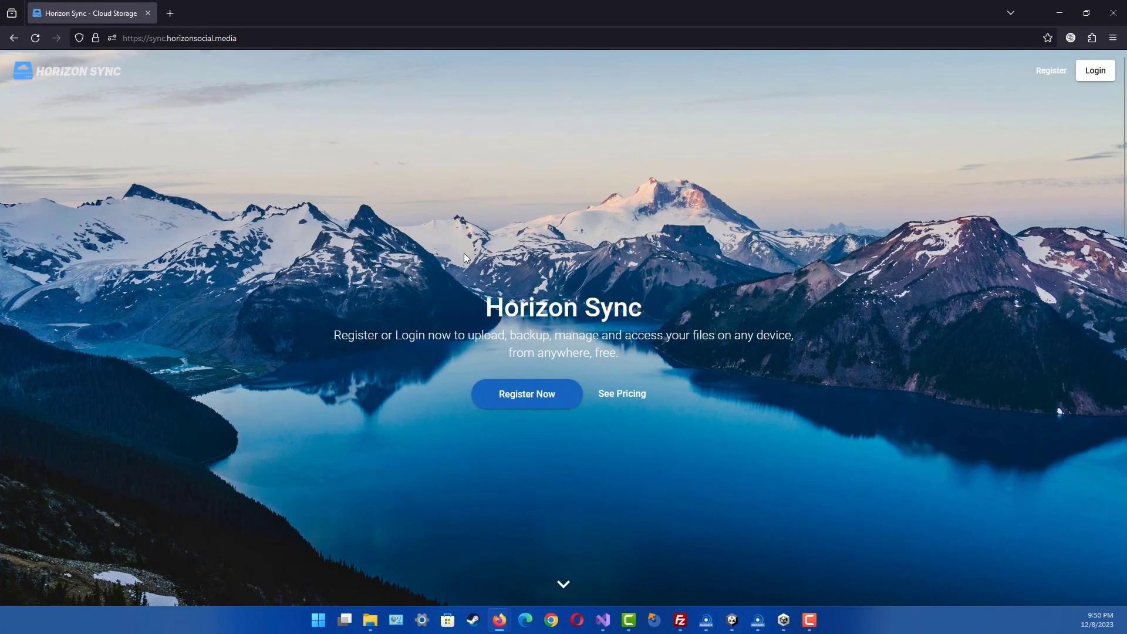
- Paste the shared drive link into the address bar to load the 11-29-23 RPCS3.zip page
key(ctrl+l)
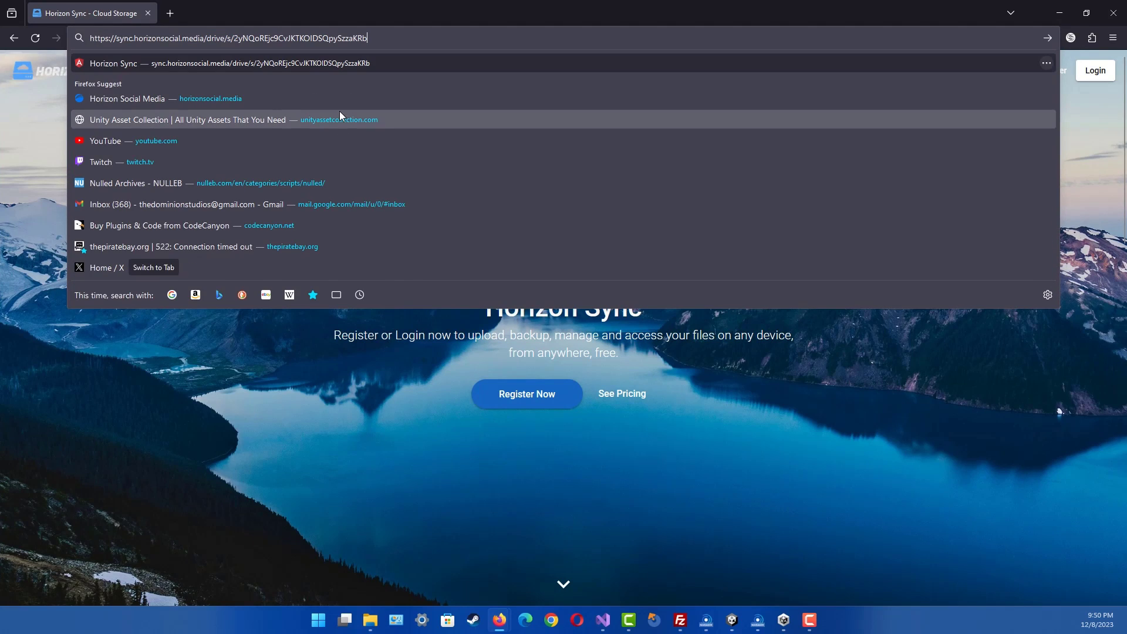
key(Return)
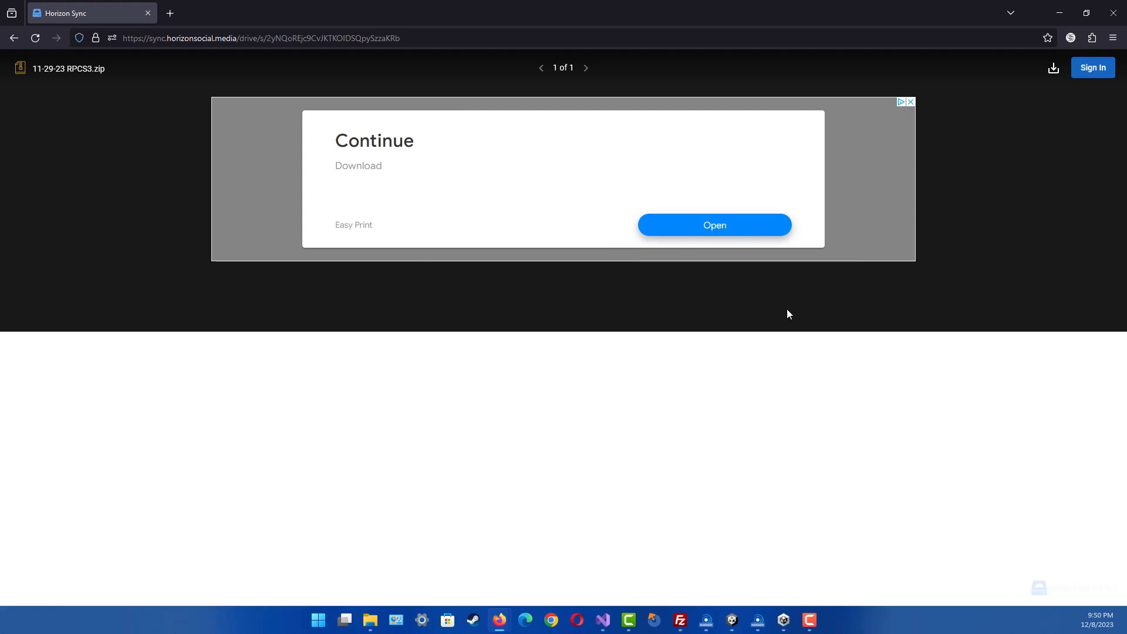
- Save 11-29-23 RPCS3.zip into Desktop\NCAA Football 14 Tut, then minimize the browser
click(1056, 77)
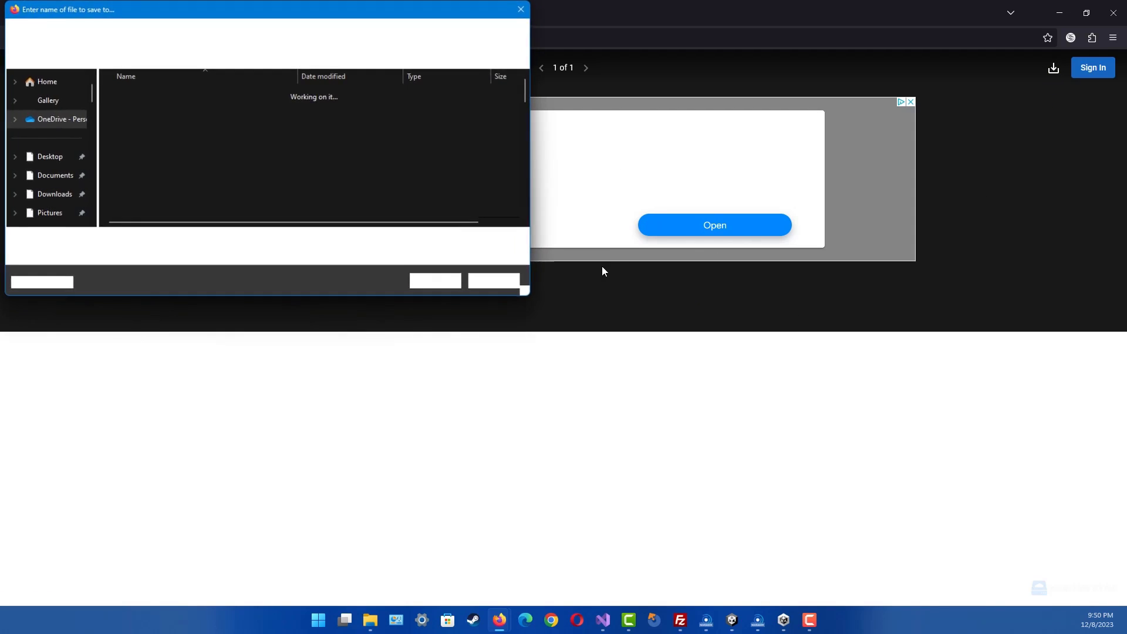
drag(254, 8, 418, 87)
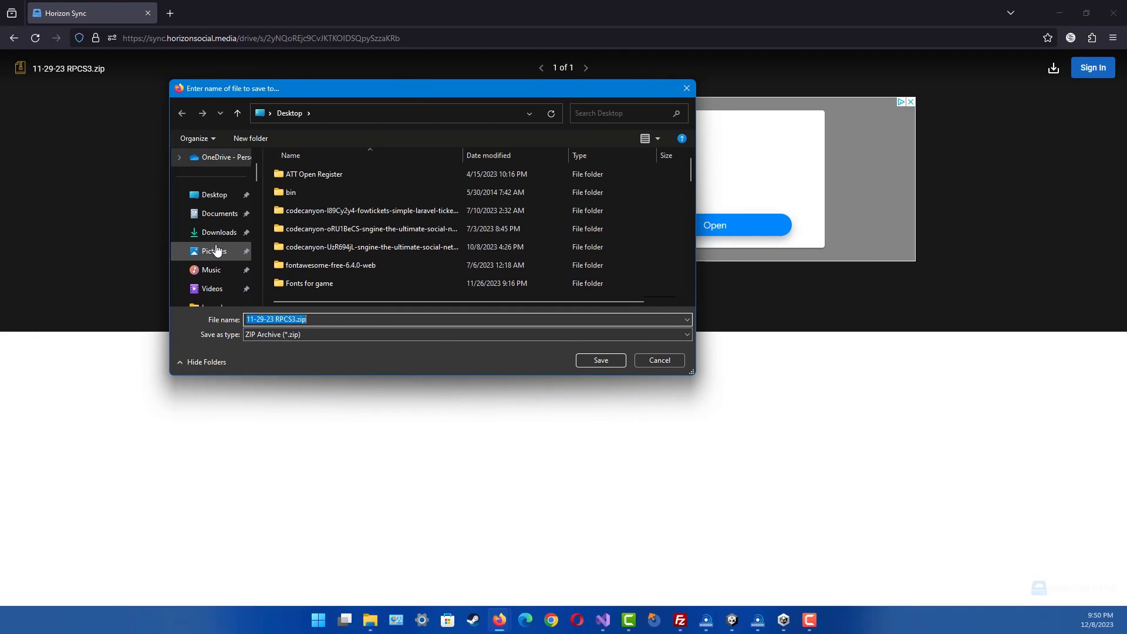
click(215, 194)
scroll(352, 232, down, 3)
scroll(379, 233, up, 1)
scroll(346, 237, down, 2)
scroll(321, 235, up, 1)
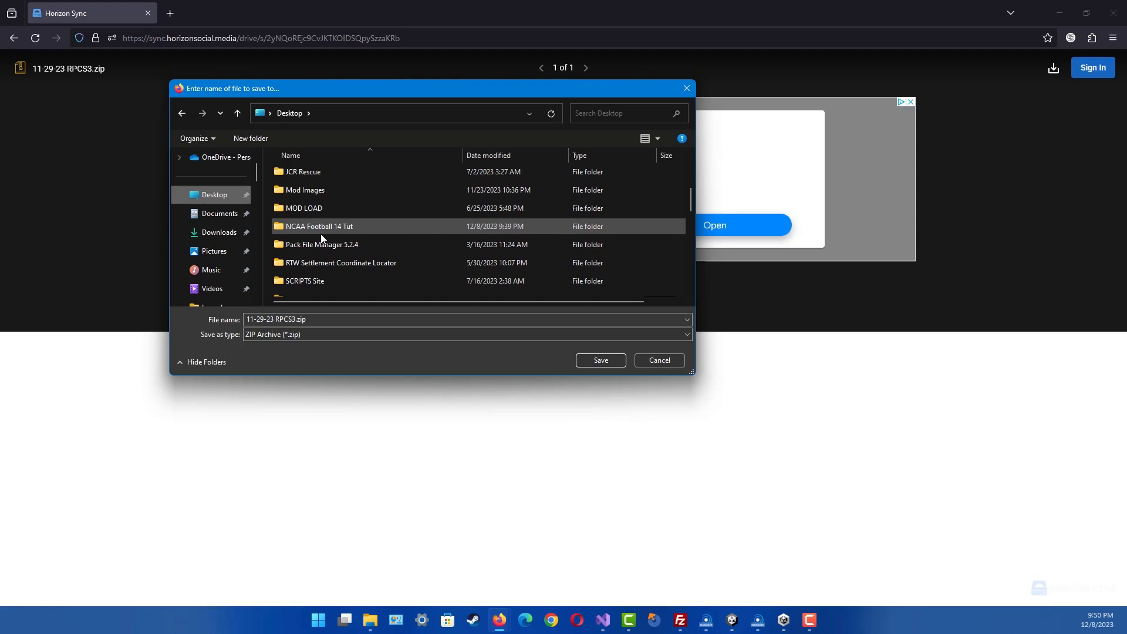
double_click(346, 229)
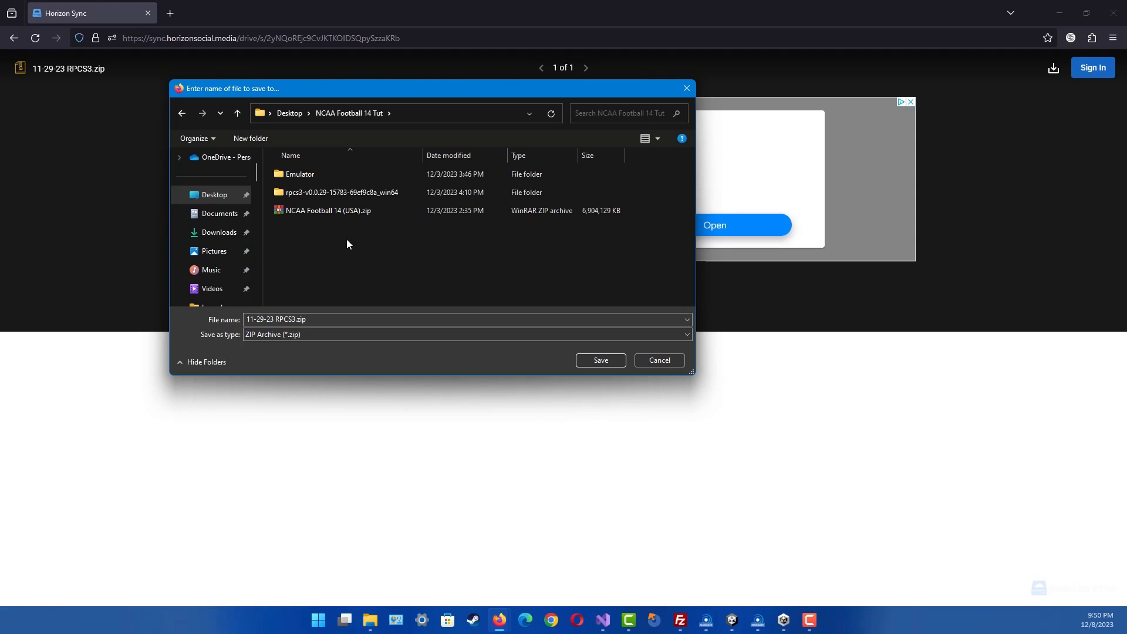
click(600, 361)
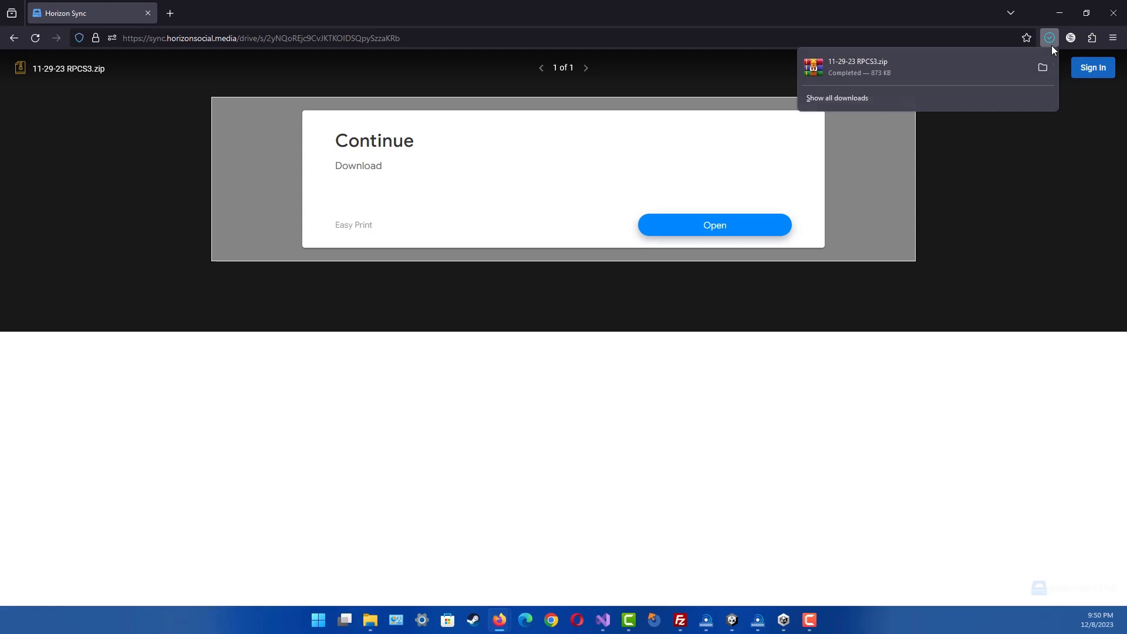
click(1061, 10)
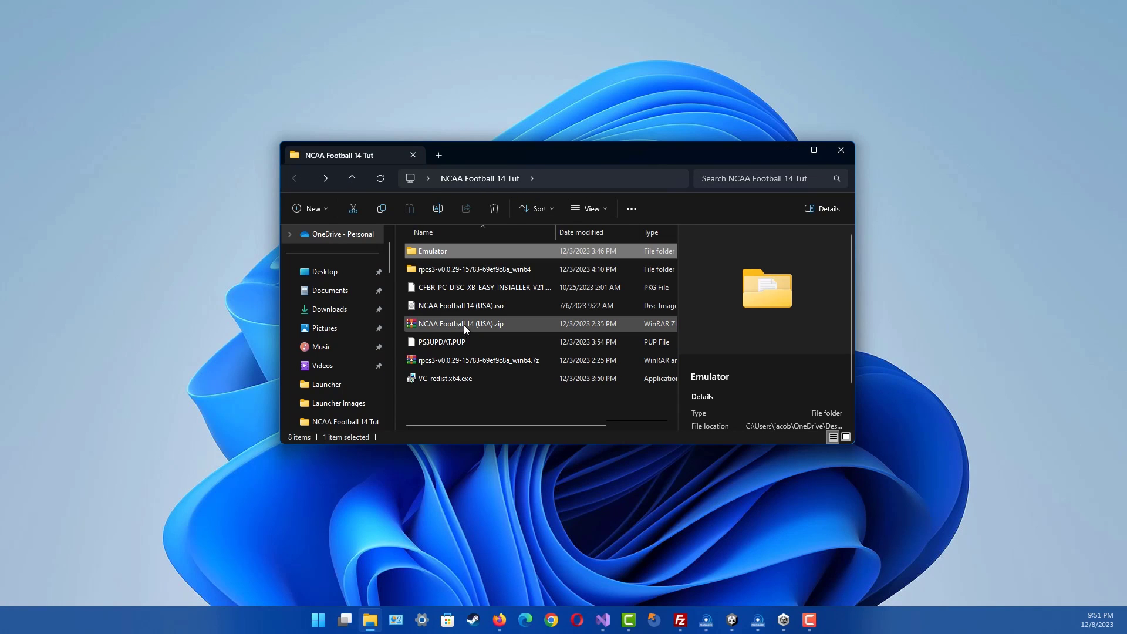
- Refresh the NCAA Football 14 Tut folder and open 11-29-23 RPCS3.zip in WinRAR
right_click(516, 411)
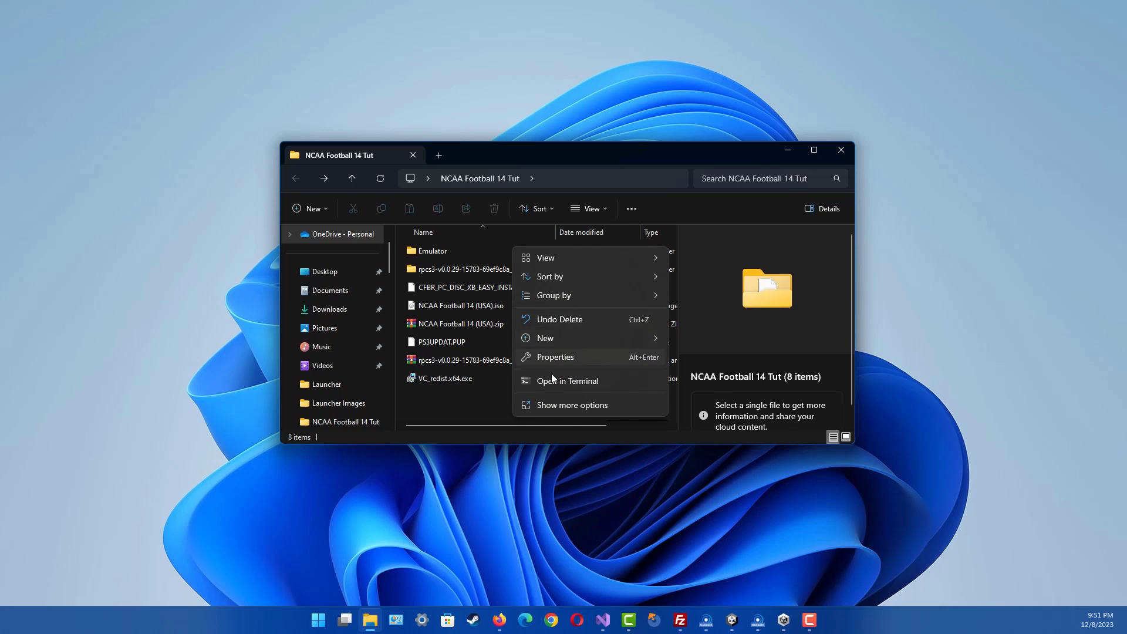
click(551, 406)
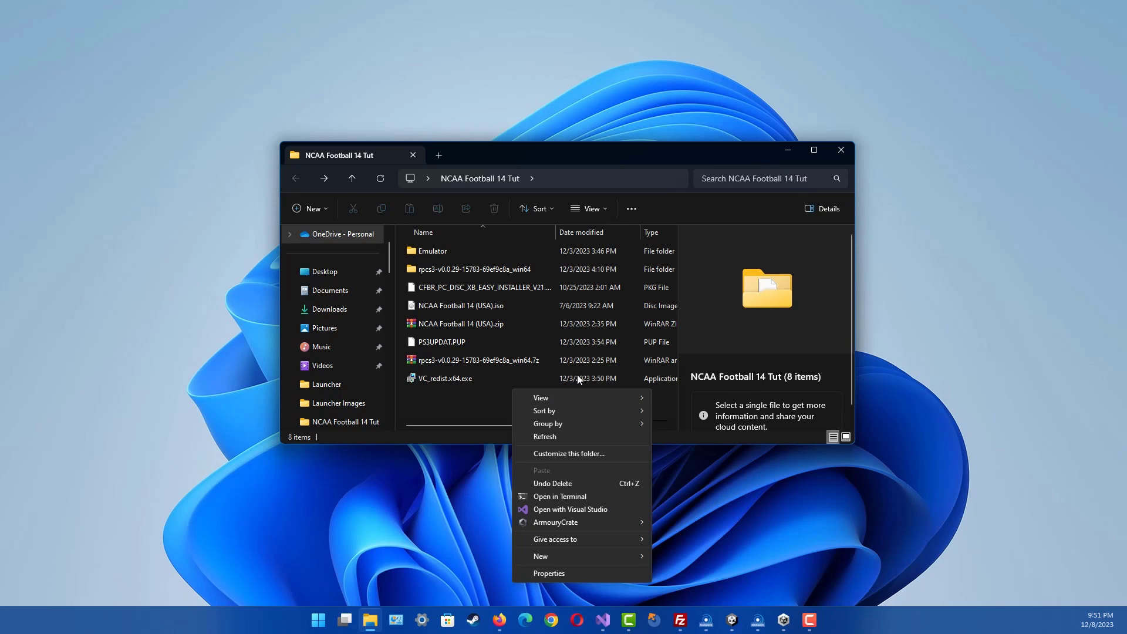
click(568, 434)
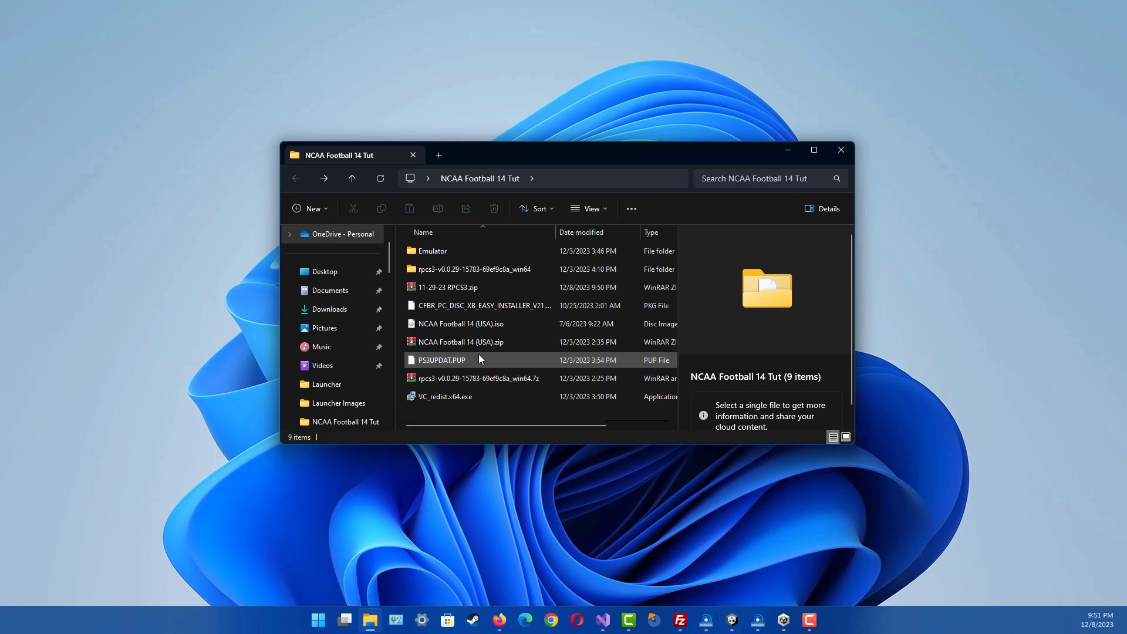
click(462, 289)
double_click(476, 291)
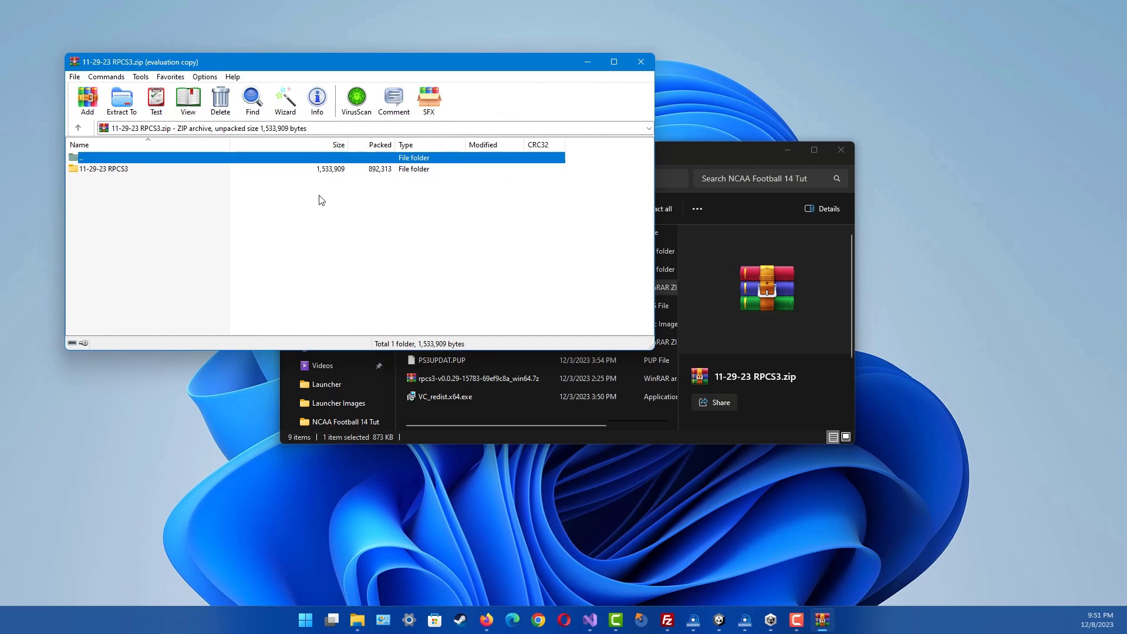
- Move and shrink the WinRAR window to the top-left, and raise File Explorer beside it
drag(332, 66, 275, 23)
drag(596, 302, 393, 282)
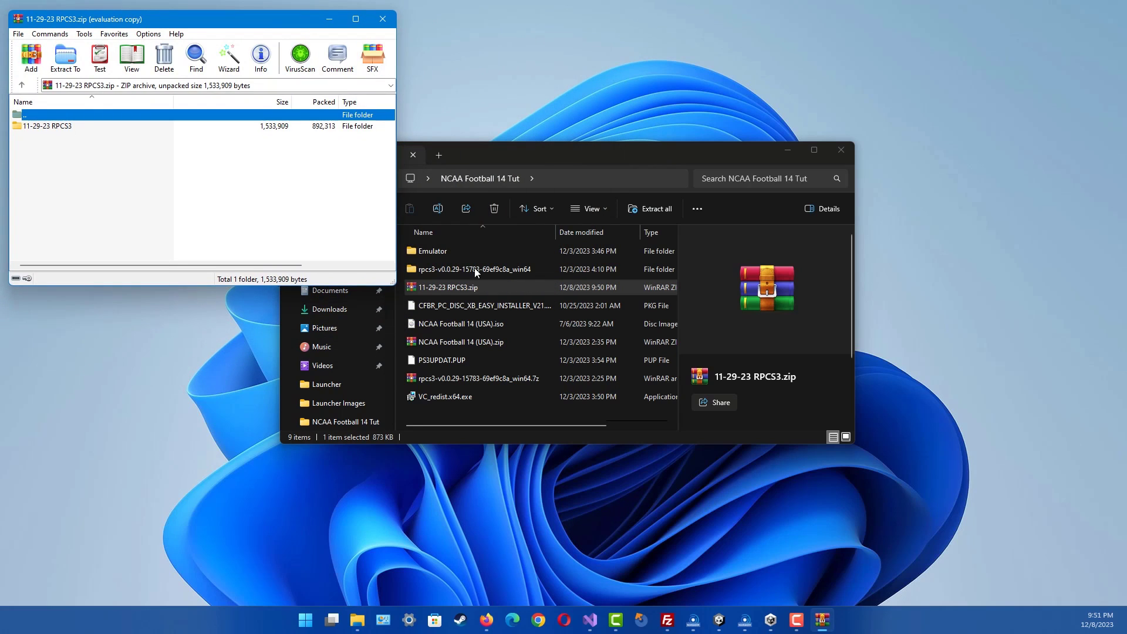
drag(610, 150, 728, 21)
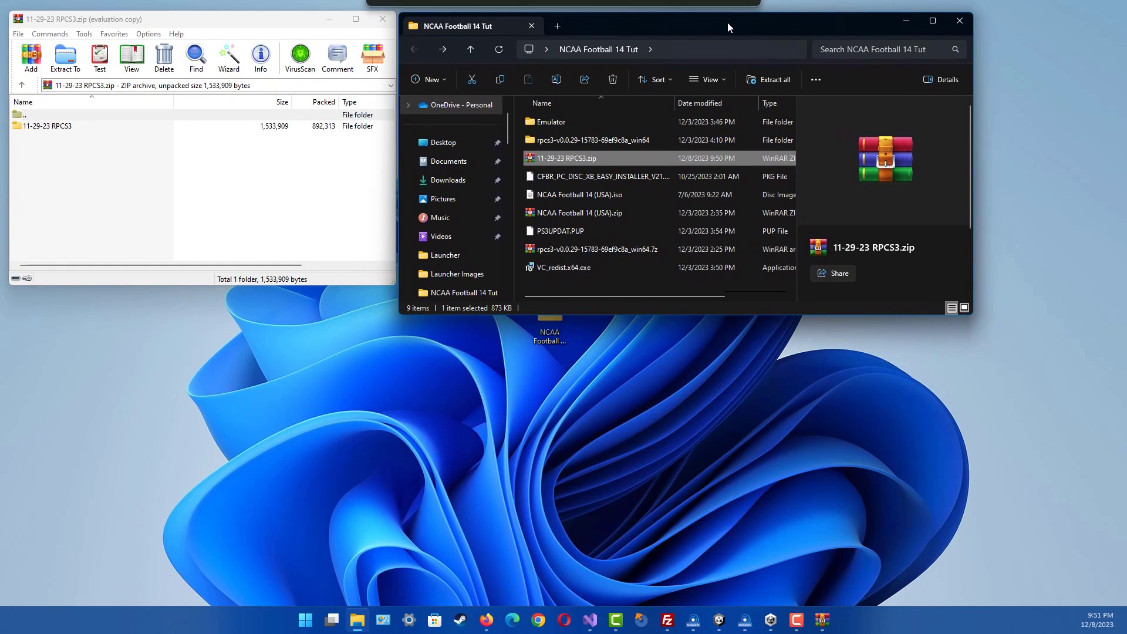
- Look through the rpcs3-v0.0.29-15783-69ef9c8a_win64 folder's dev_hdd0 and disc subfolders
double_click(558, 126)
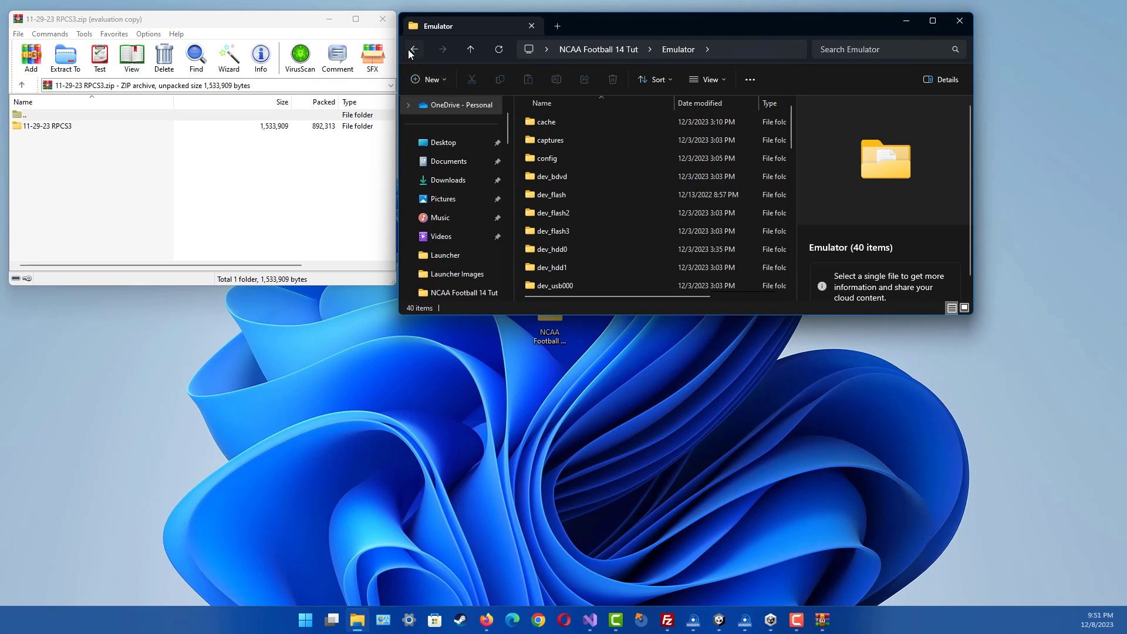
click(413, 52)
double_click(567, 135)
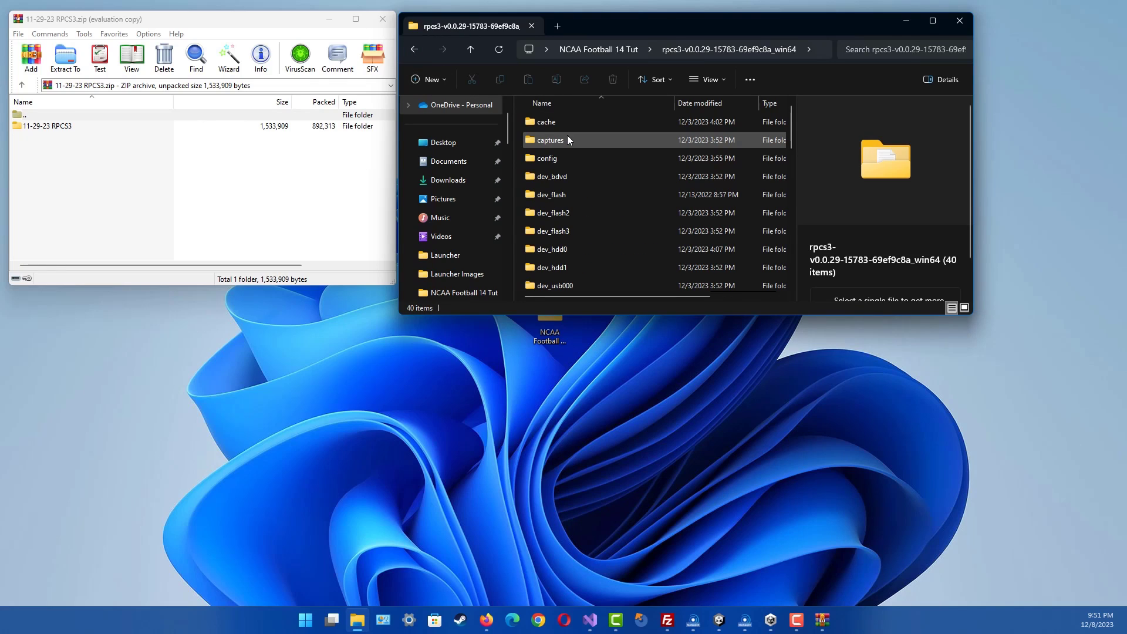
scroll(594, 197, down, 10)
scroll(594, 193, up, 10)
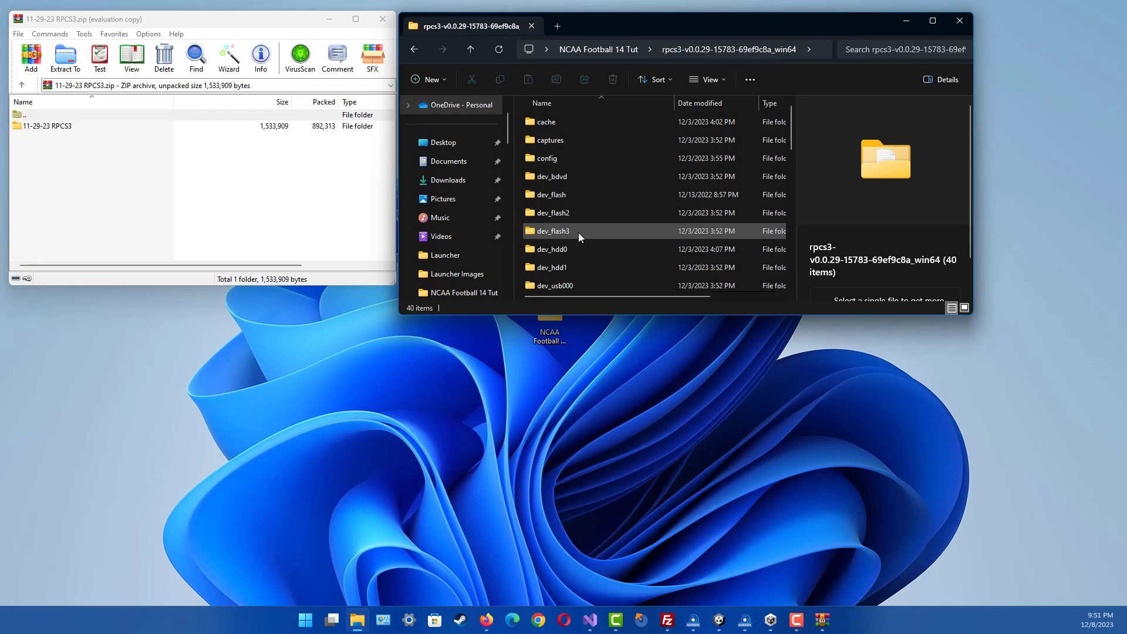
double_click(580, 249)
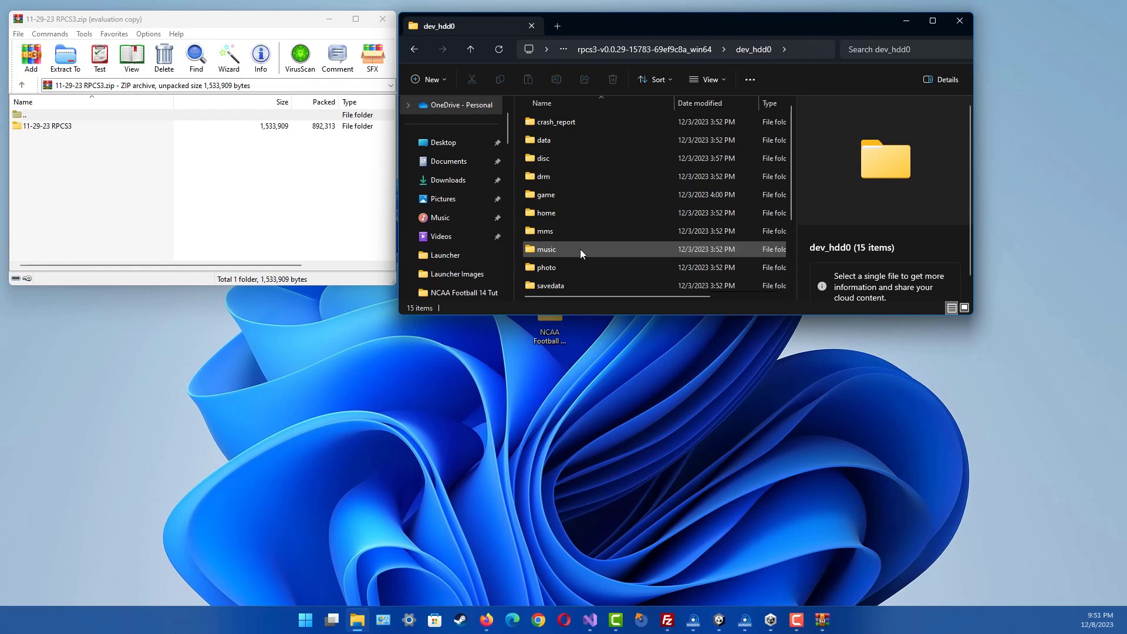
click(569, 211)
click(565, 161)
double_click(565, 163)
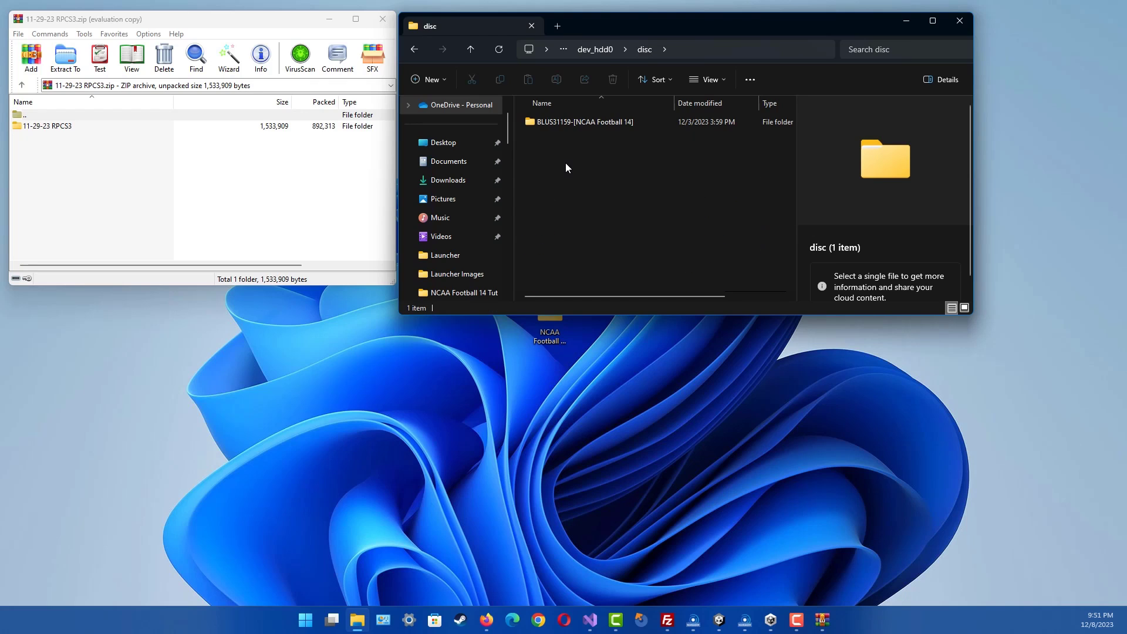
click(414, 49)
click(414, 49)
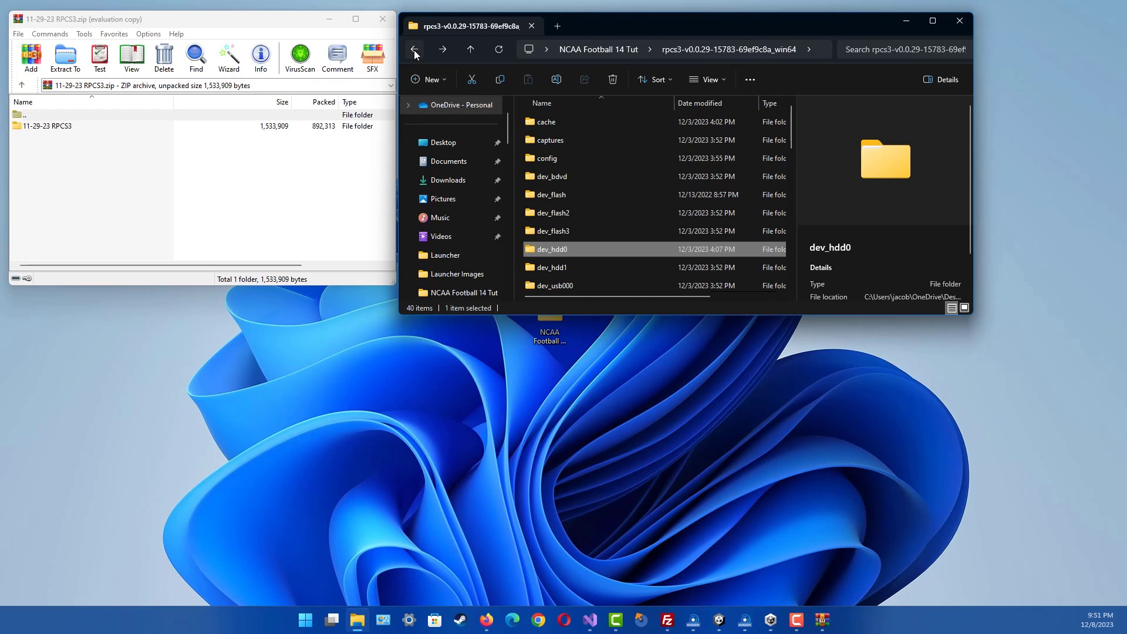
click(414, 49)
- Check the Emulator folder's dev_hdd0 and disc subfolders, then return to NCAA Football 14 Tut
double_click(593, 126)
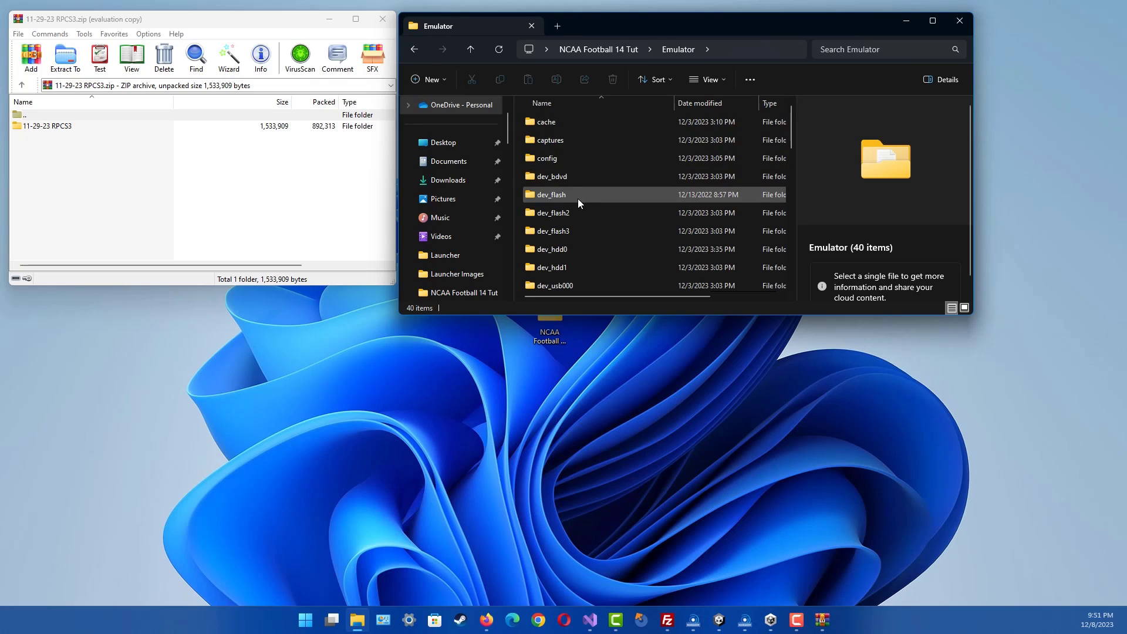
double_click(572, 253)
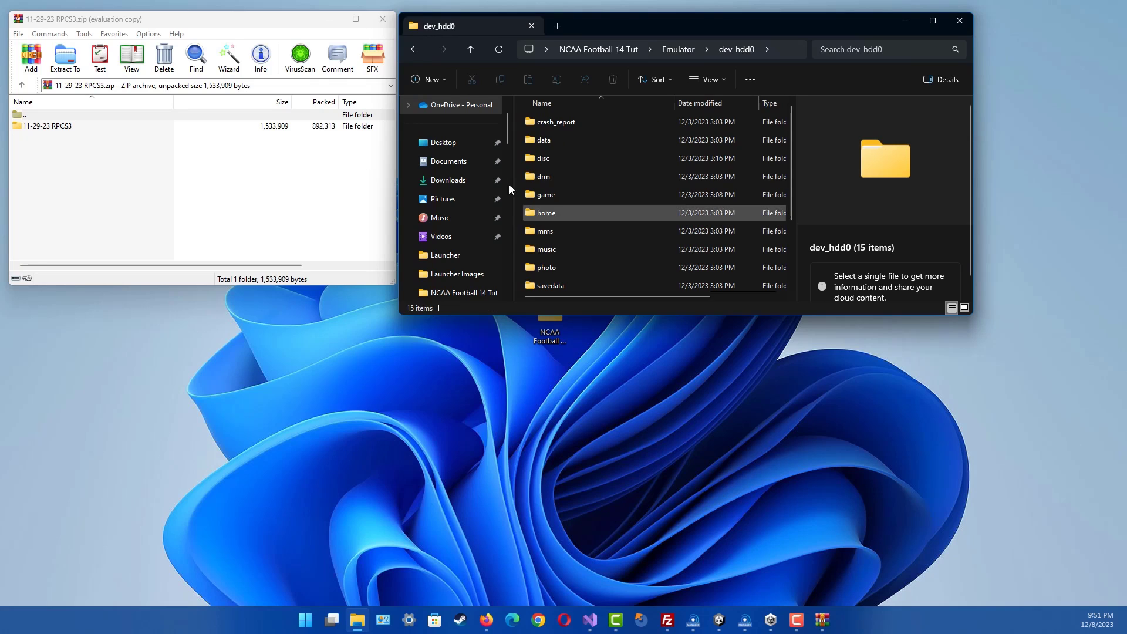
click(420, 55)
double_click(568, 251)
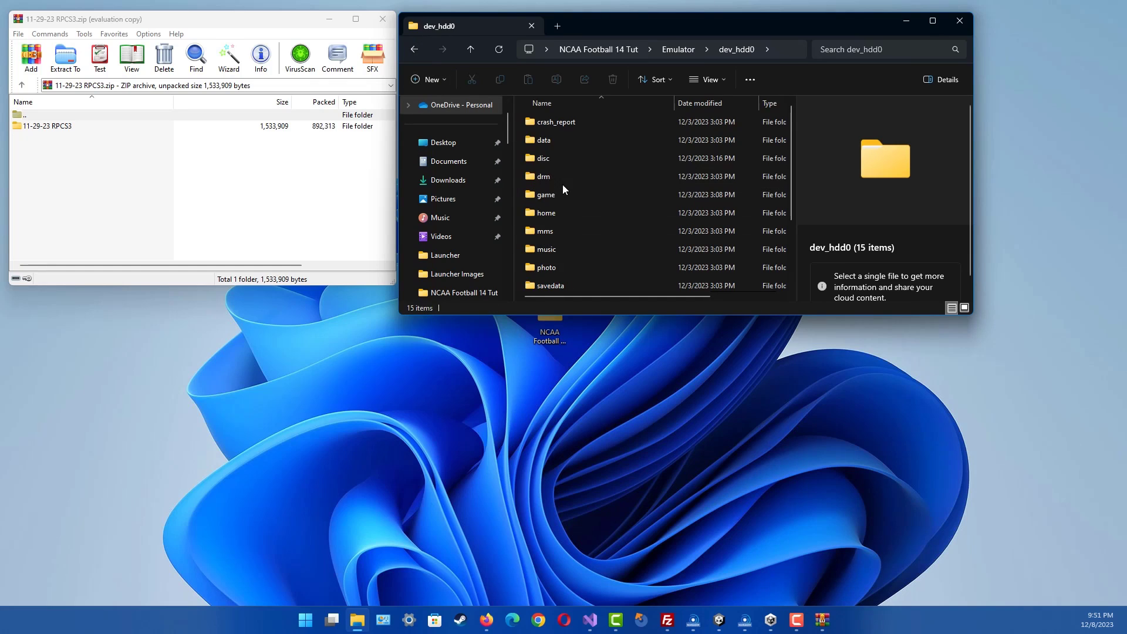
double_click(555, 151)
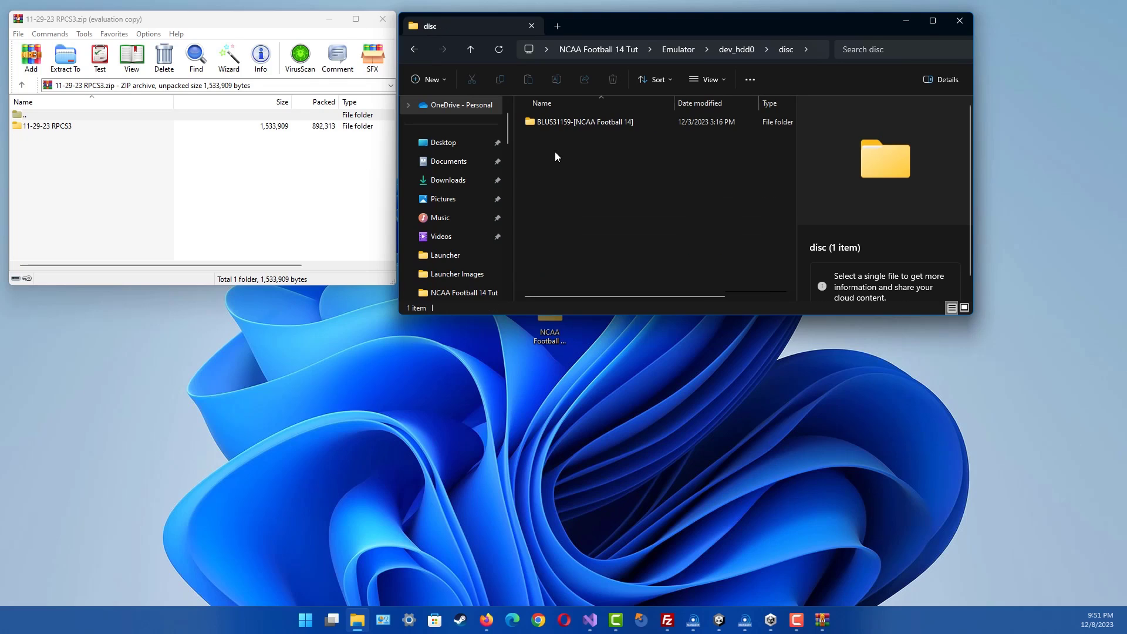
click(409, 47)
click(415, 48)
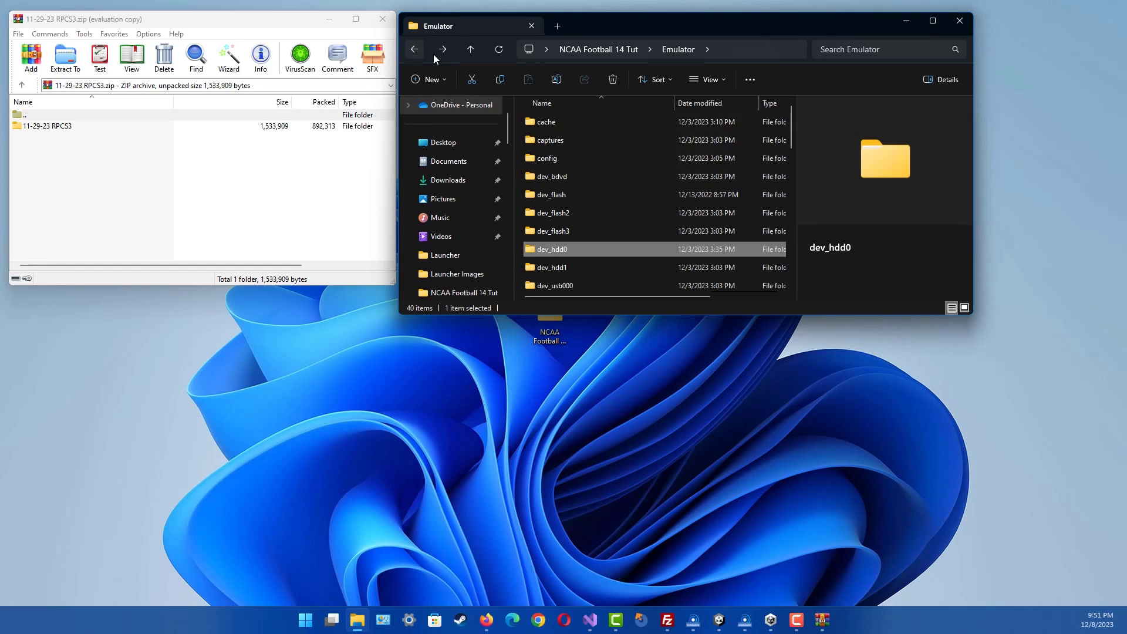
click(418, 50)
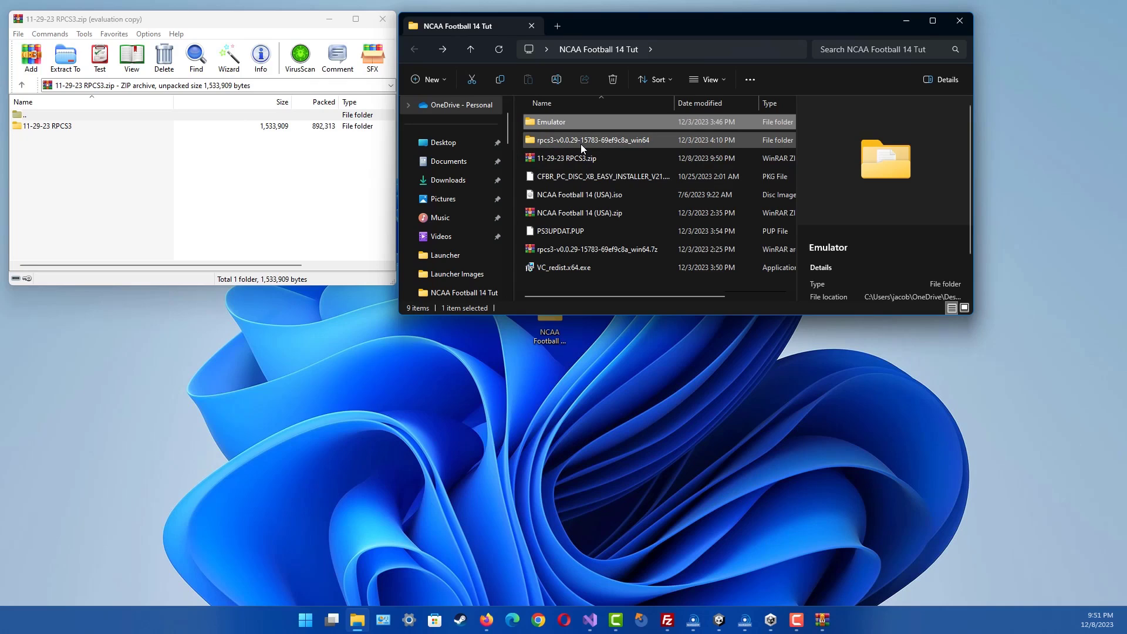
- Open rpcs3-v0.0.29-15783-69ef9c8a_win64 > dev_hdd0 > home > 00000001 > savedata
click(587, 146)
double_click(587, 145)
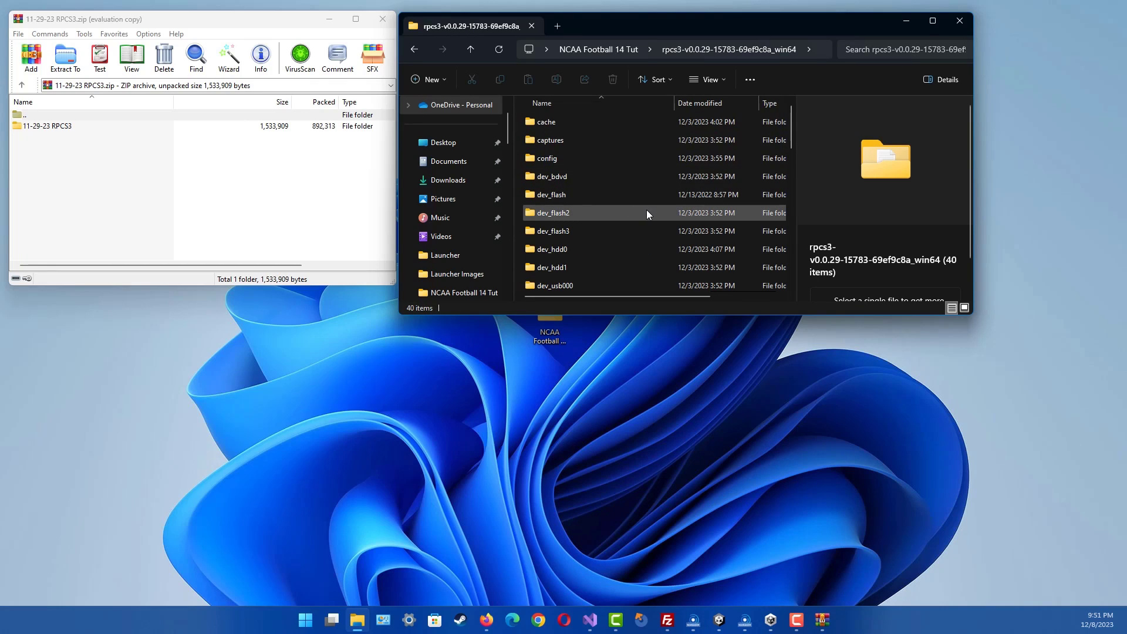
double_click(560, 250)
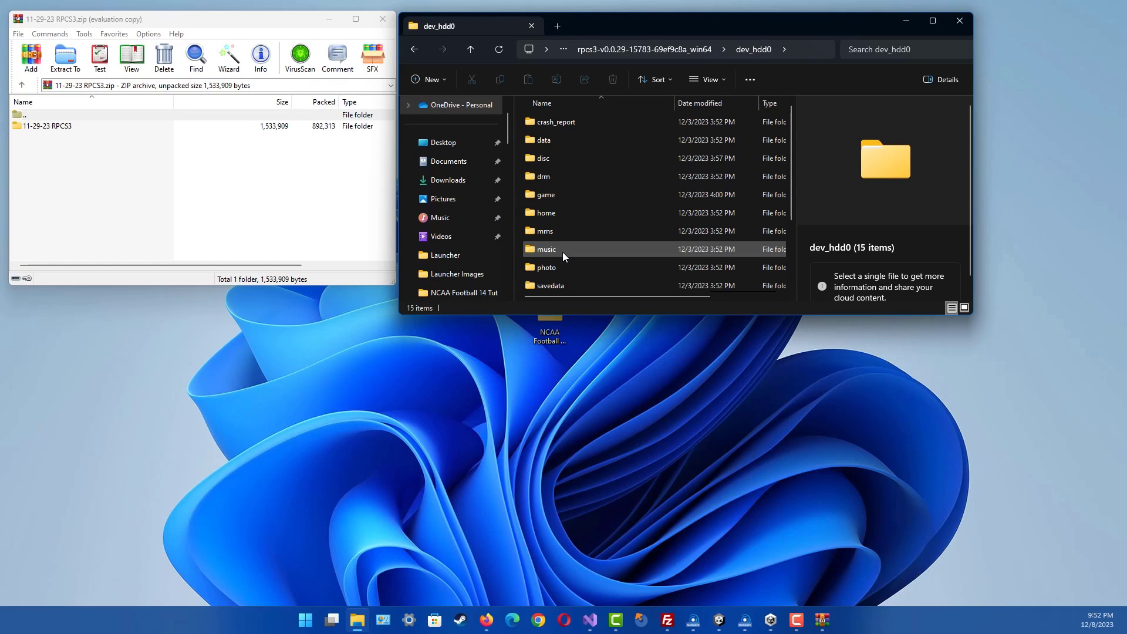
double_click(530, 221)
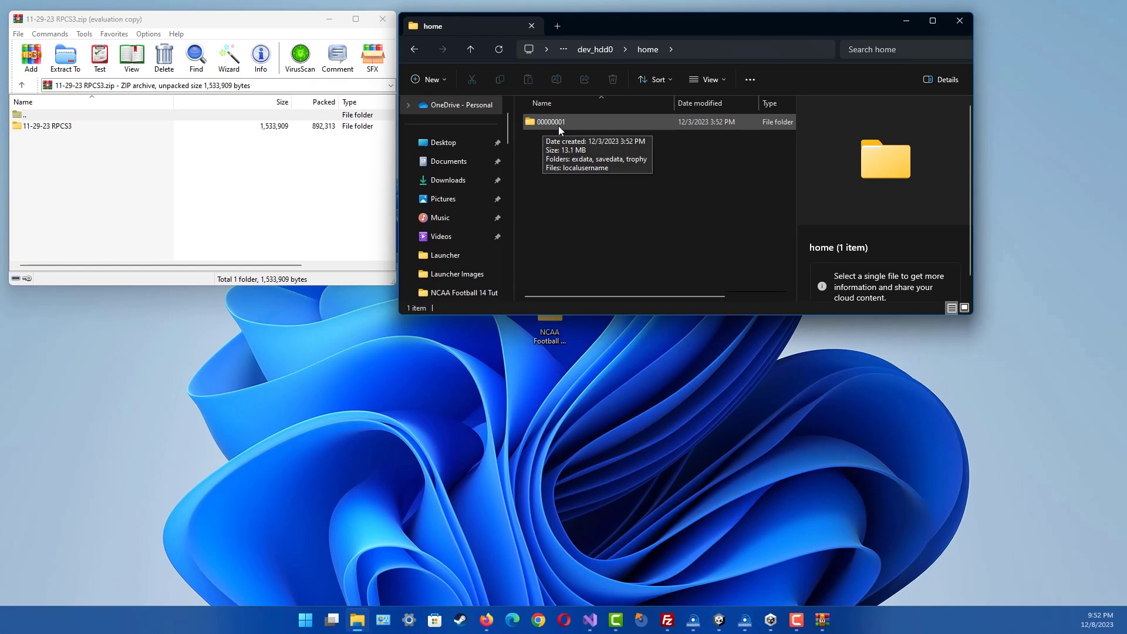
double_click(563, 125)
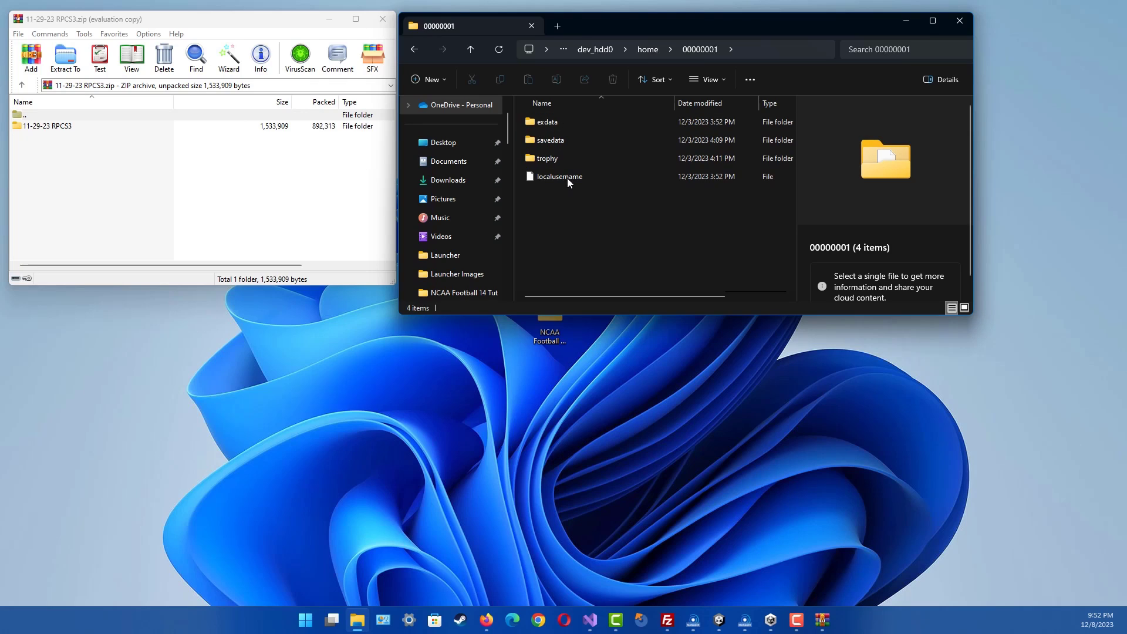
double_click(559, 142)
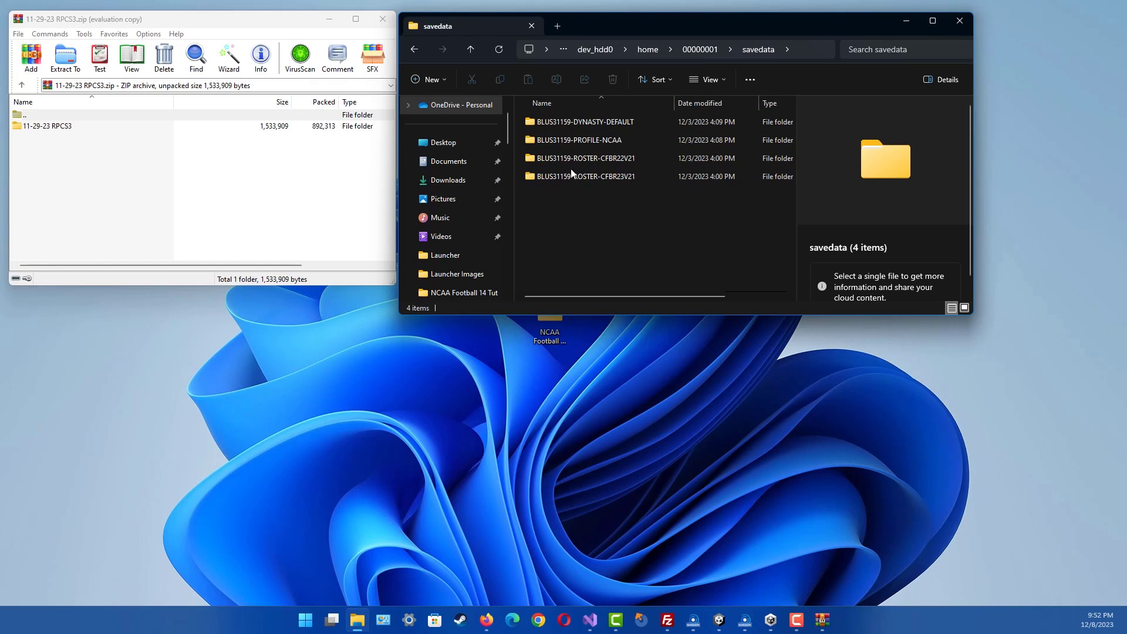
- Copy BLUS31159-ROSTER-I from the archive's PS3\SAVEDATA into the emulator's savedata folder
click(36, 126)
double_click(36, 127)
double_click(38, 128)
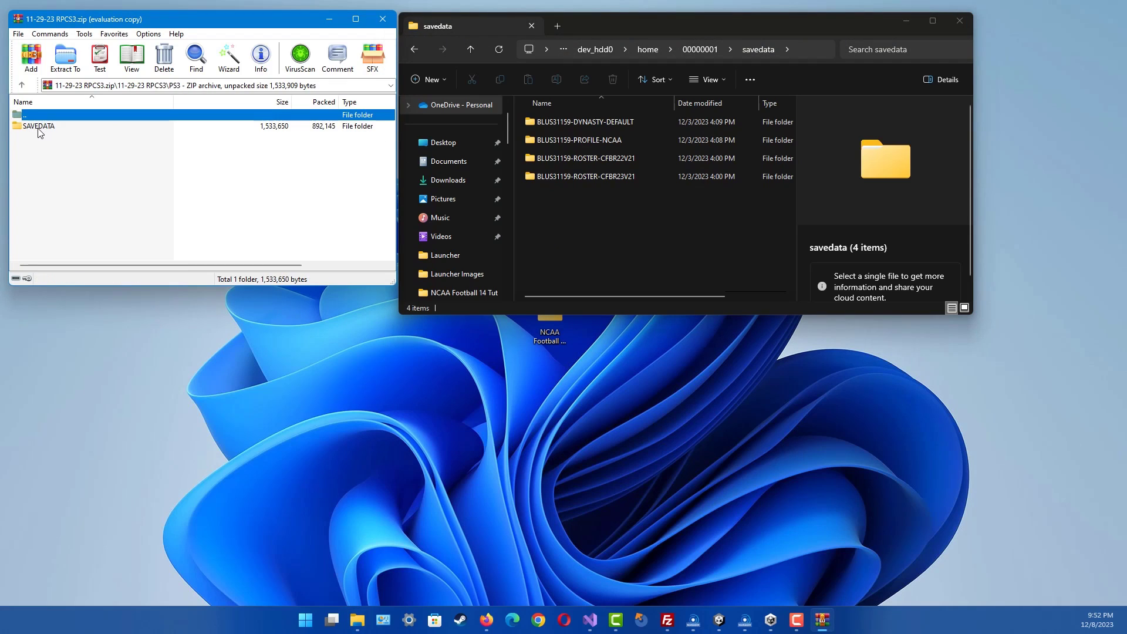
double_click(38, 128)
drag(41, 130, 597, 225)
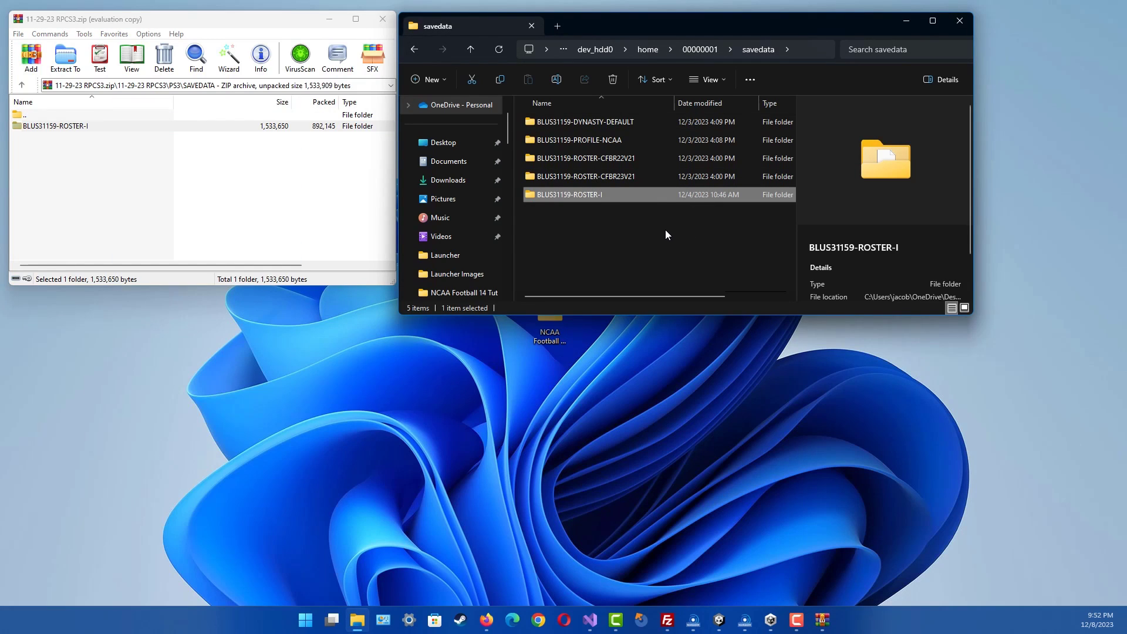
- Go back up to the main rpcs3 folder and launch the RPCS3 emulator
click(596, 53)
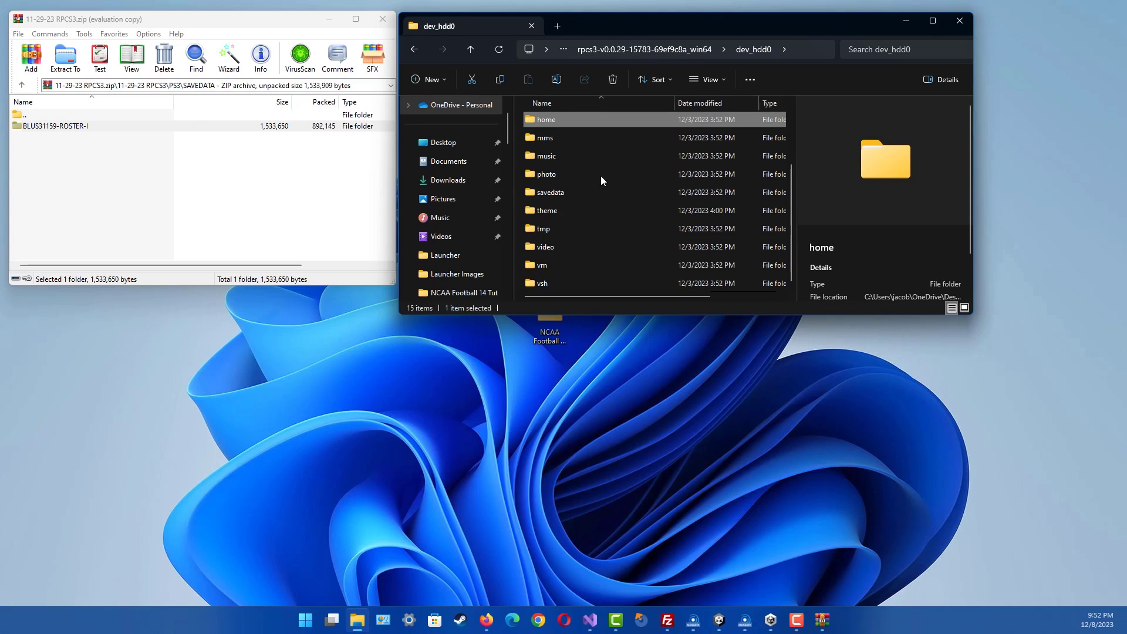
scroll(601, 180, up, 2)
click(640, 49)
scroll(589, 206, down, 10)
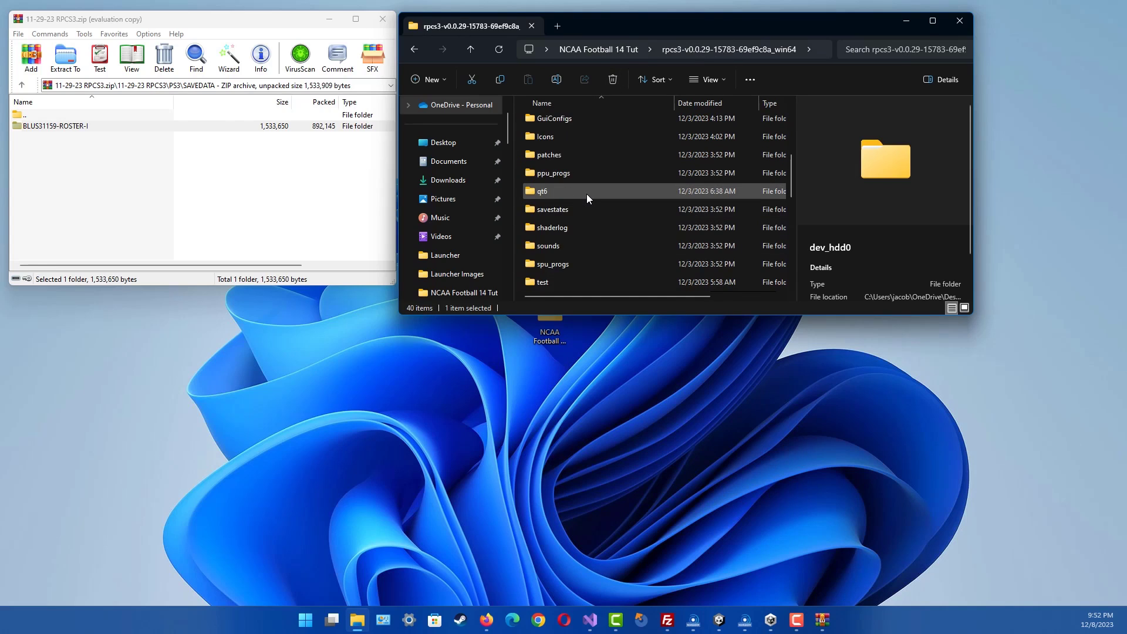
double_click(558, 214)
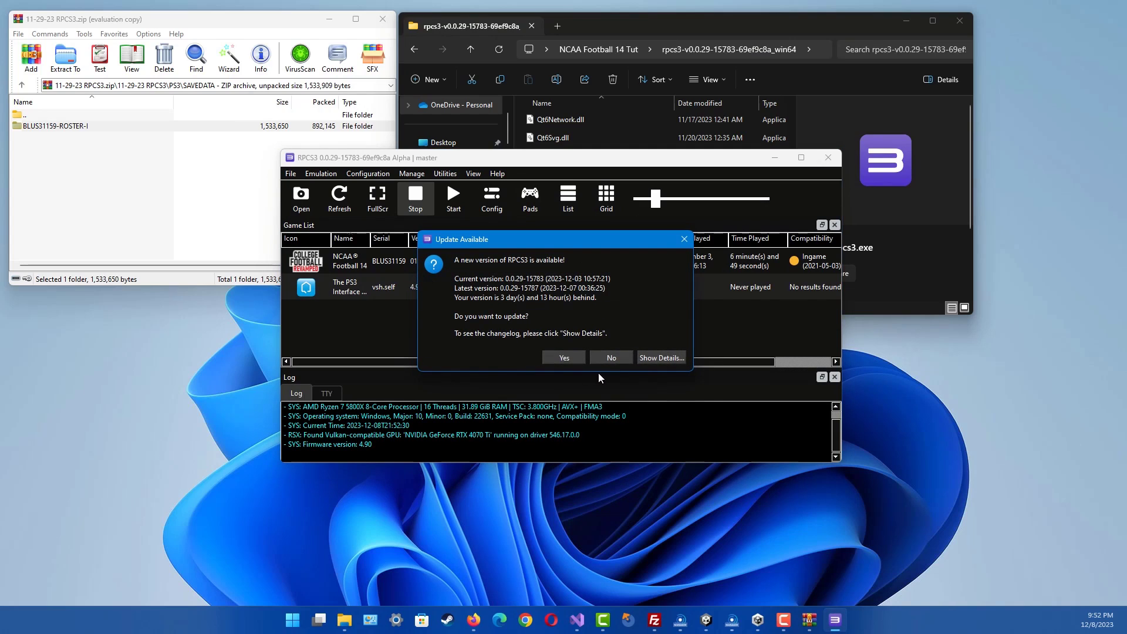
- Decline the RPCS3 update offer and boot NCAA Football 14 from the game list
drag(571, 247, 575, 237)
click(615, 348)
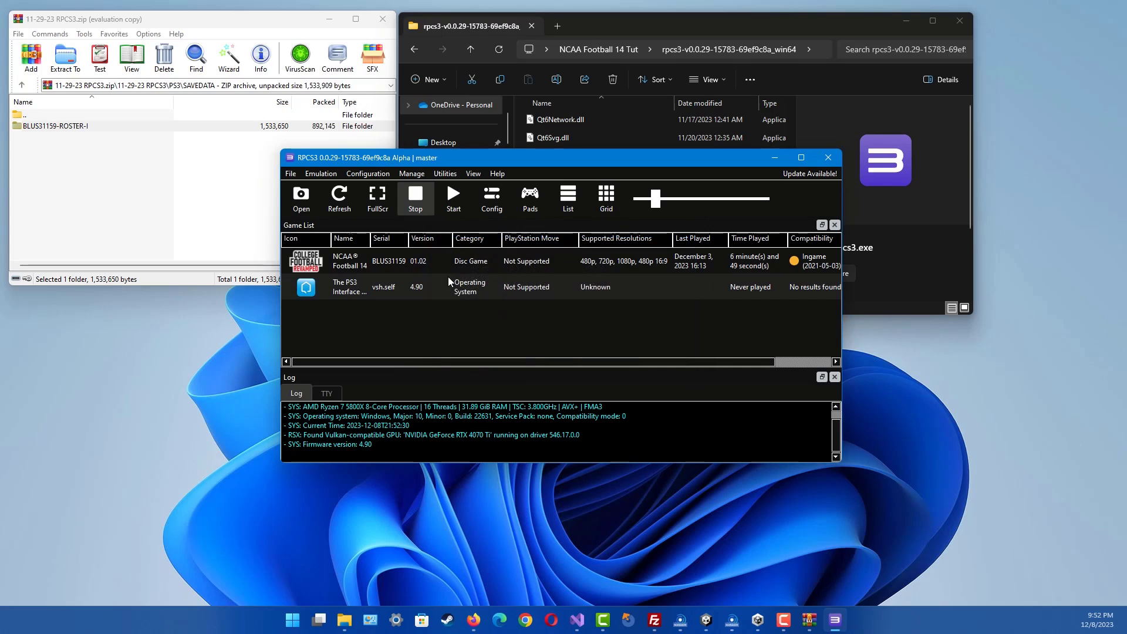
click(343, 264)
right_click(342, 264)
click(403, 271)
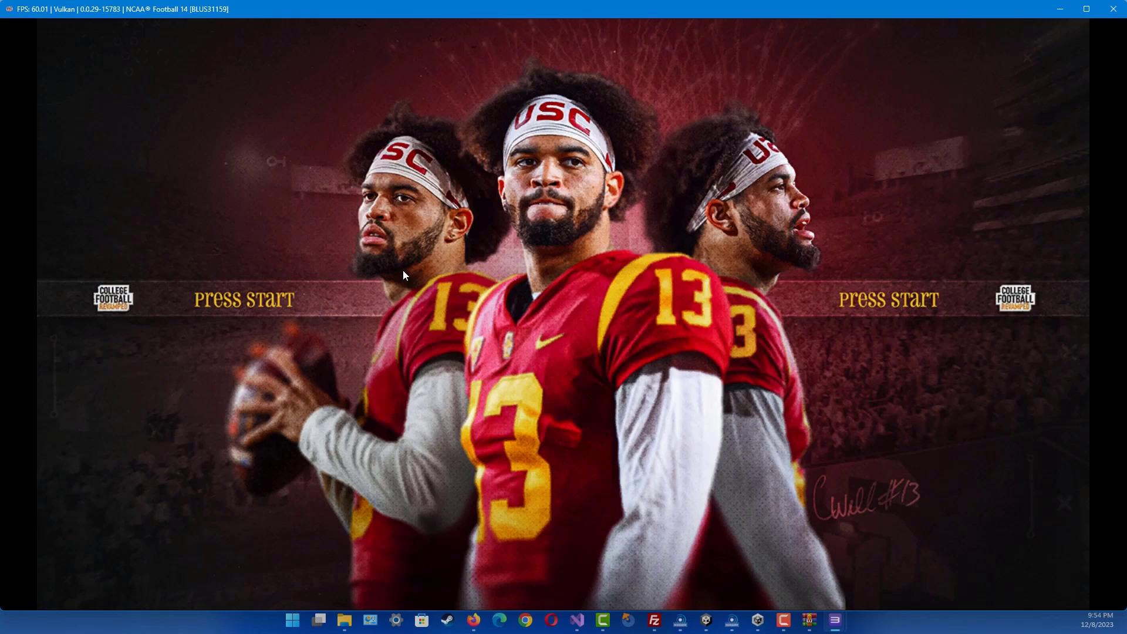
- Go from the title screen through Settings > File Management to the Load & Delete screen
key(Return)
key(Down)
key(Right)
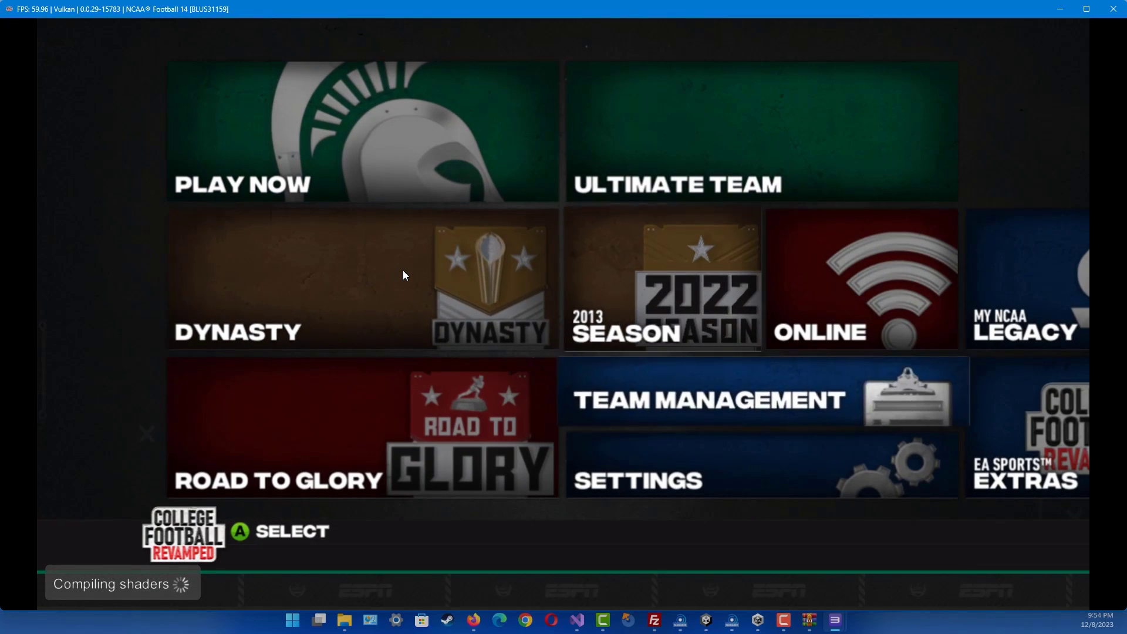
key(Down)
key(Down)
key(Return)
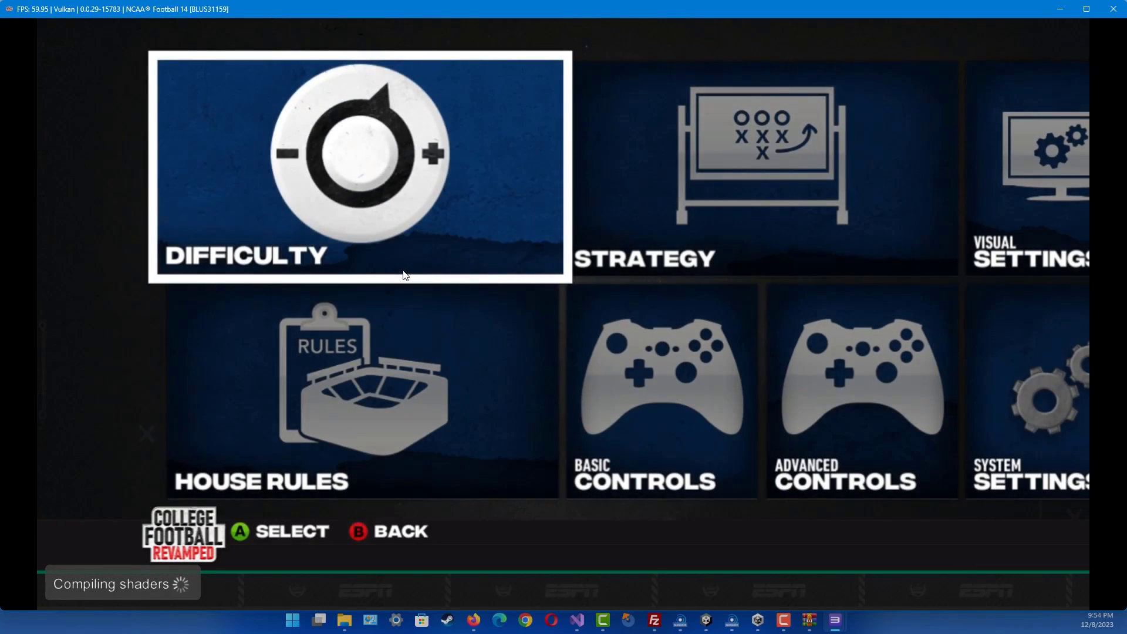
key(Right)
key(Right)
key(Right)
key(Right)
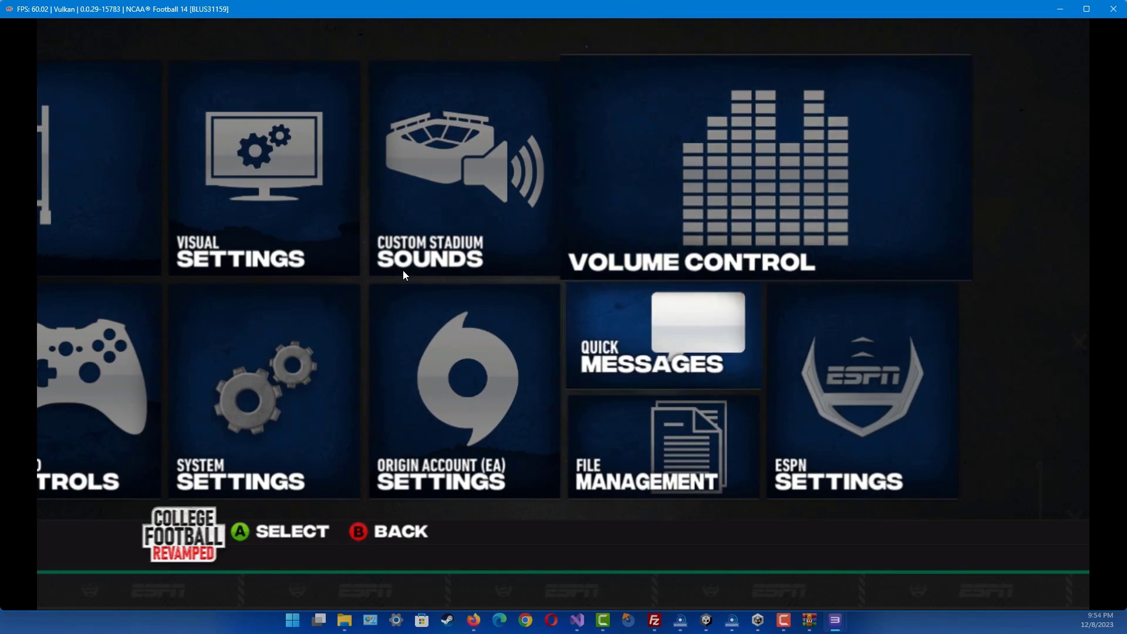
key(Down)
key(Down)
key(Return)
key(Up)
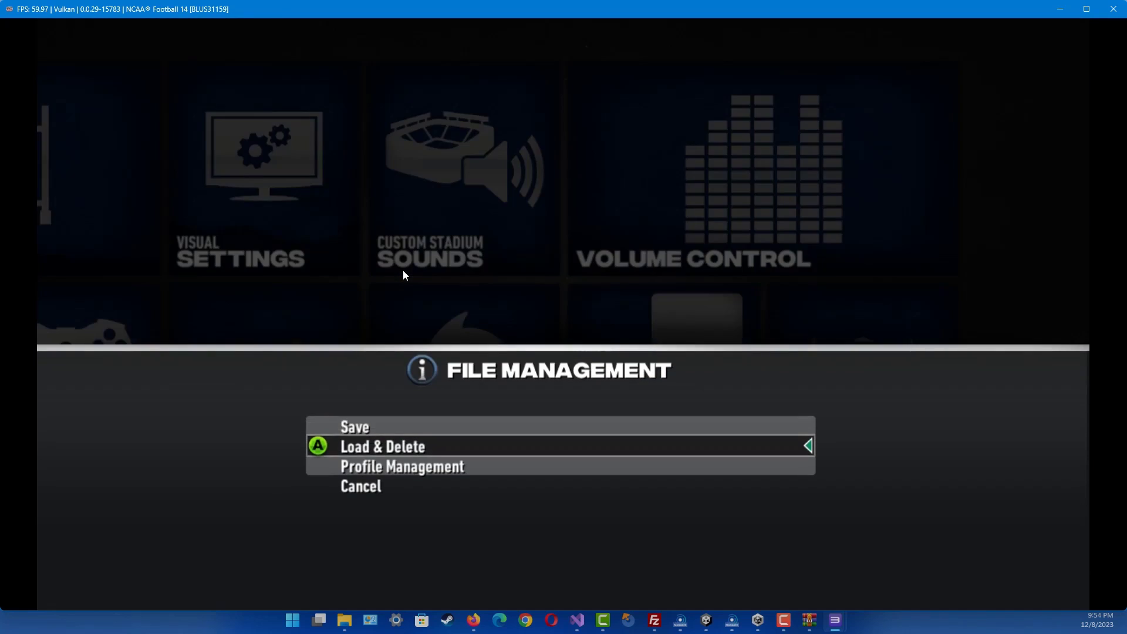
key(Return)
- Switch the file type to Roster, load the I roster, and back out to the main menu
key(r)
key(Down)
key(Return)
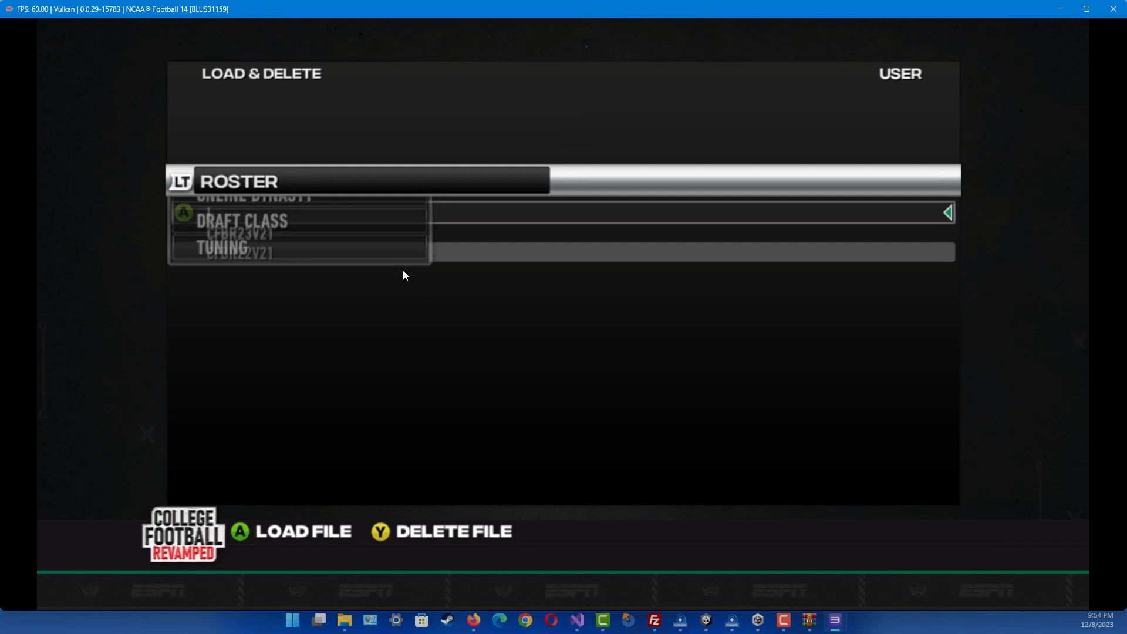
key(Up)
key(Down)
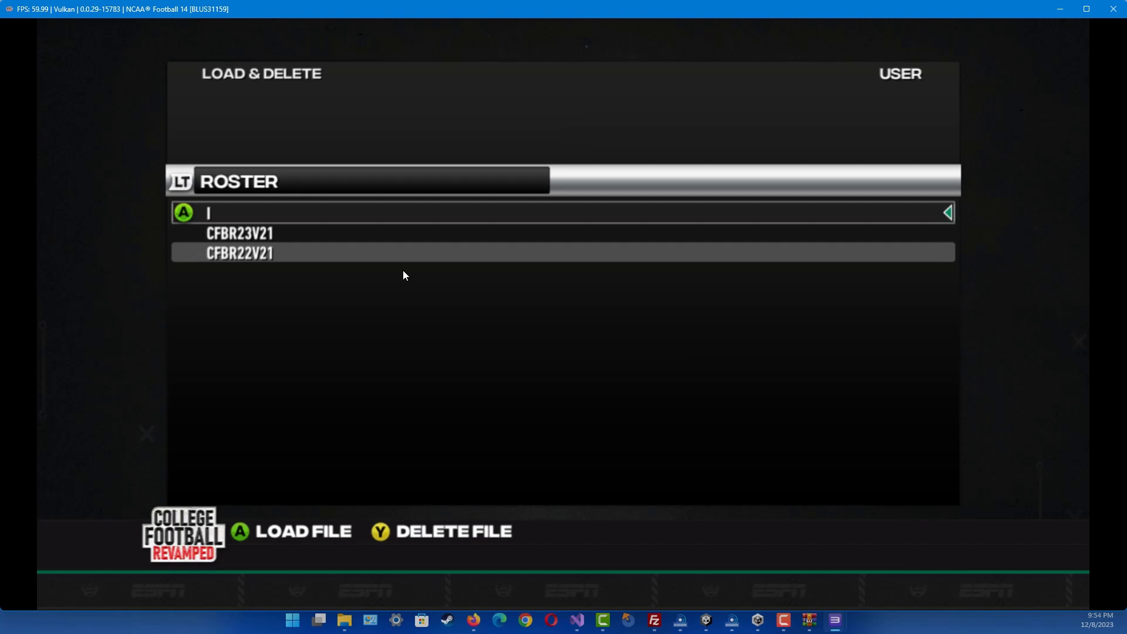
key(Escape)
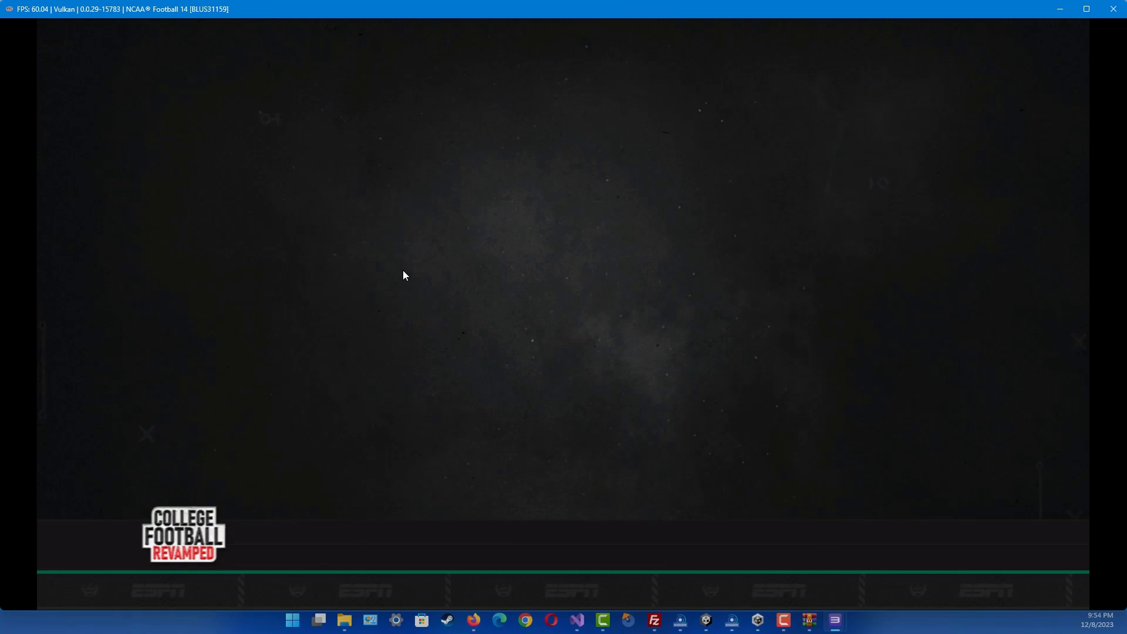
key(Escape)
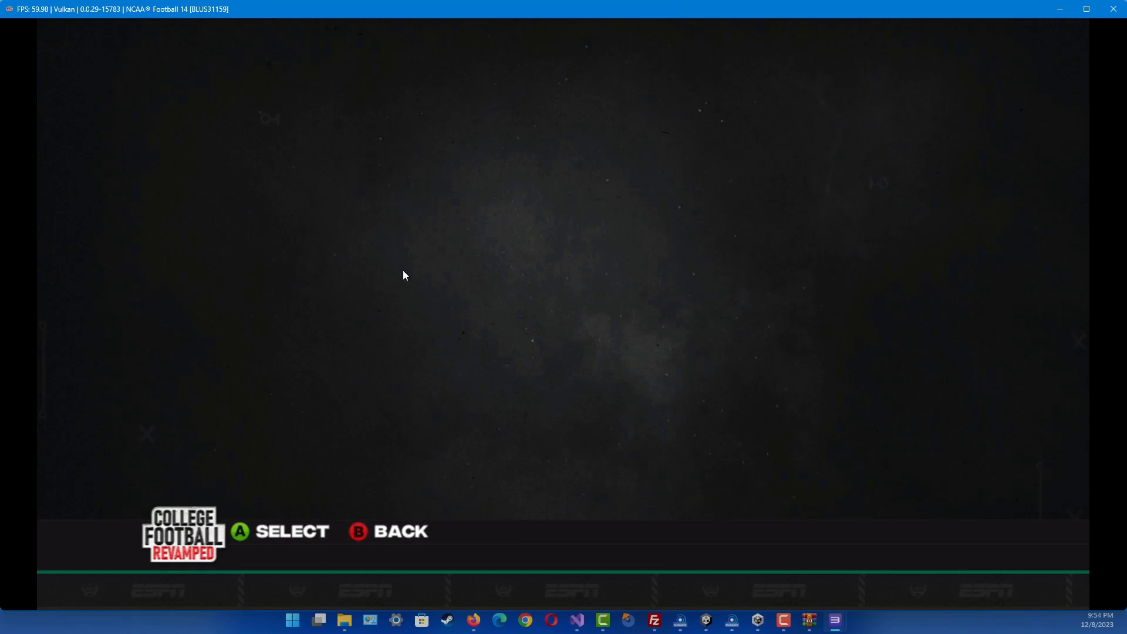
- Open the Depth Chart under Team Management
key(Up)
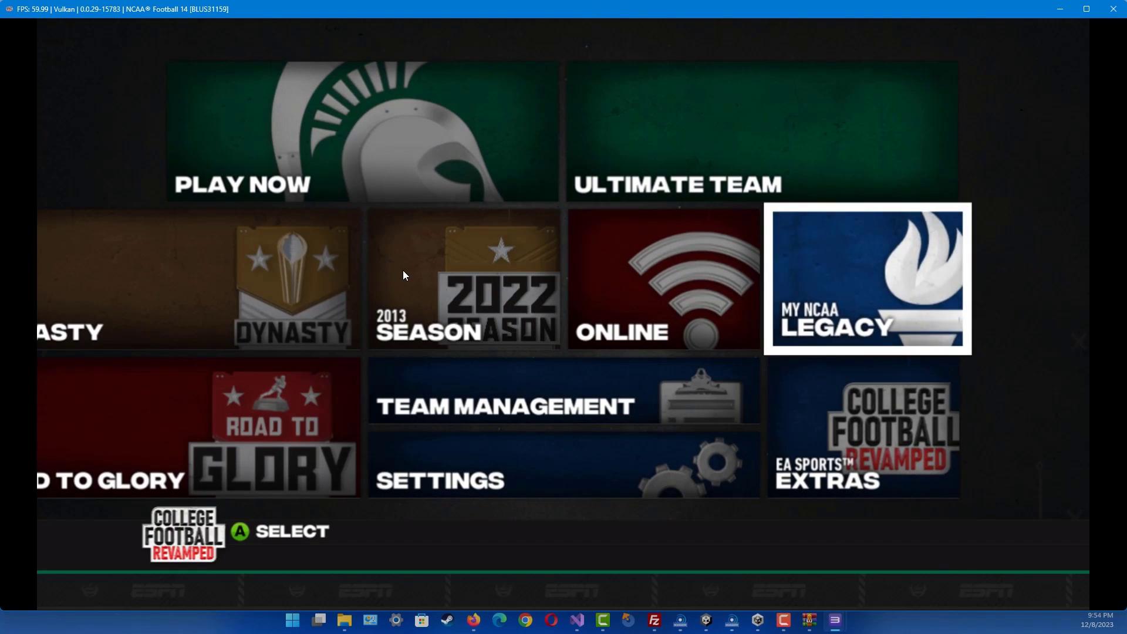
key(Left)
key(Left)
key(Down)
key(Return)
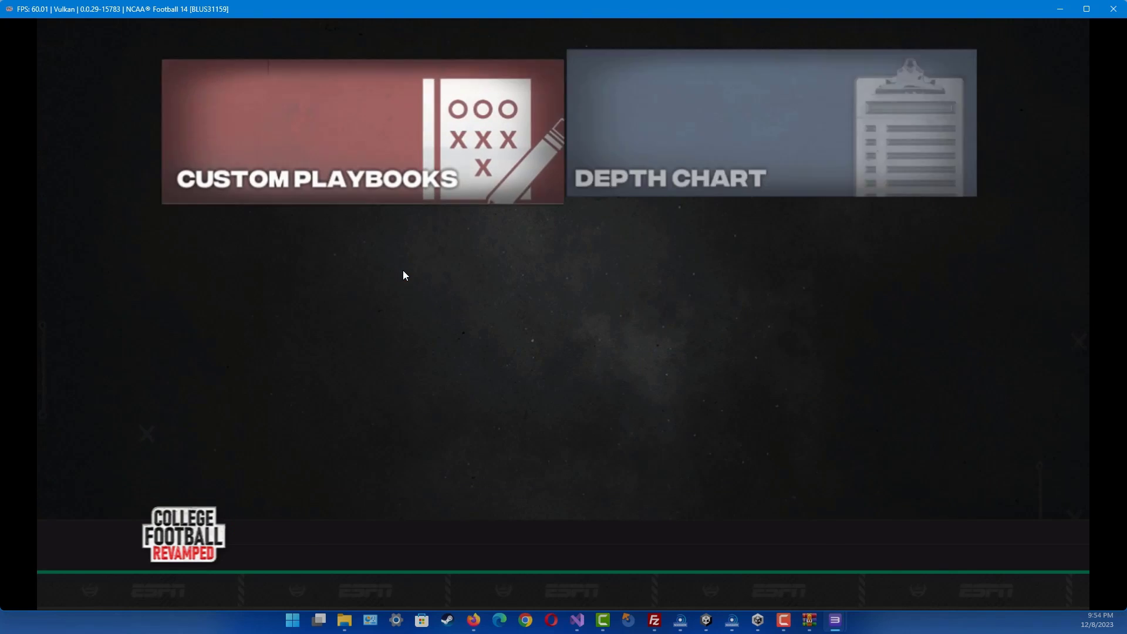
key(Right)
key(Return)
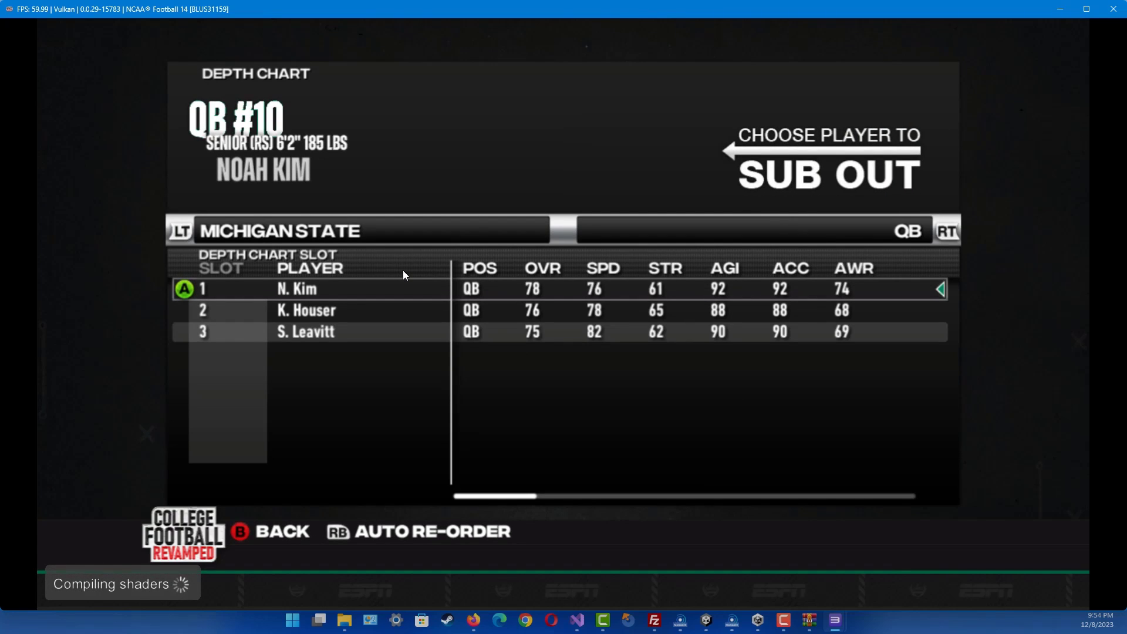
- View the Michigan, Ohio State and Alabama depth charts to check their updated quarterbacks
key(r)
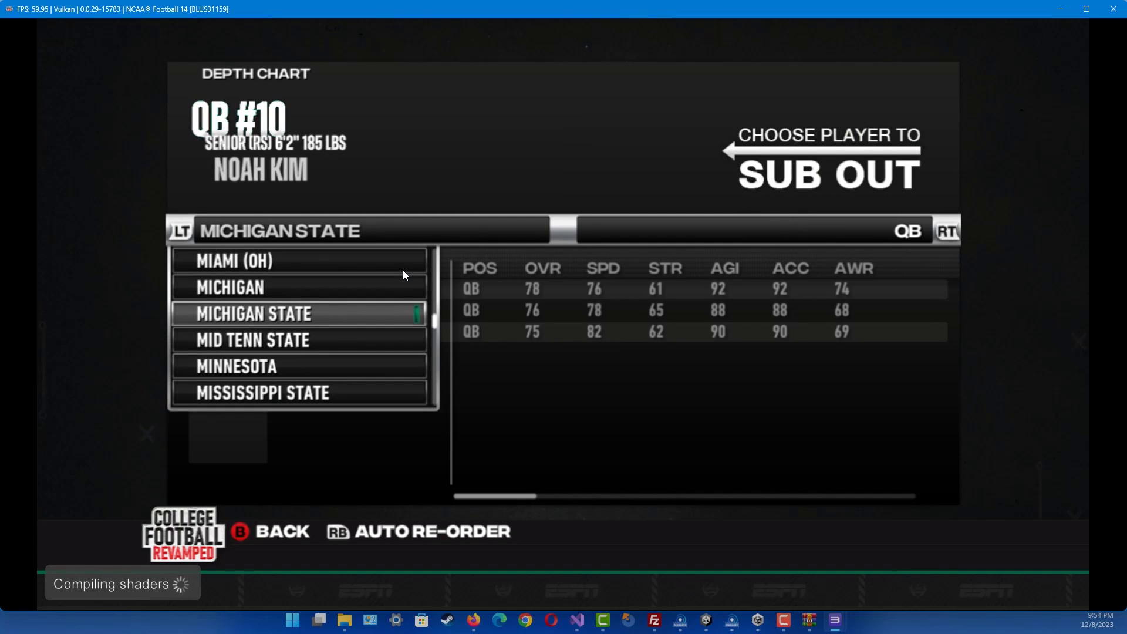
key(Up)
key(Return)
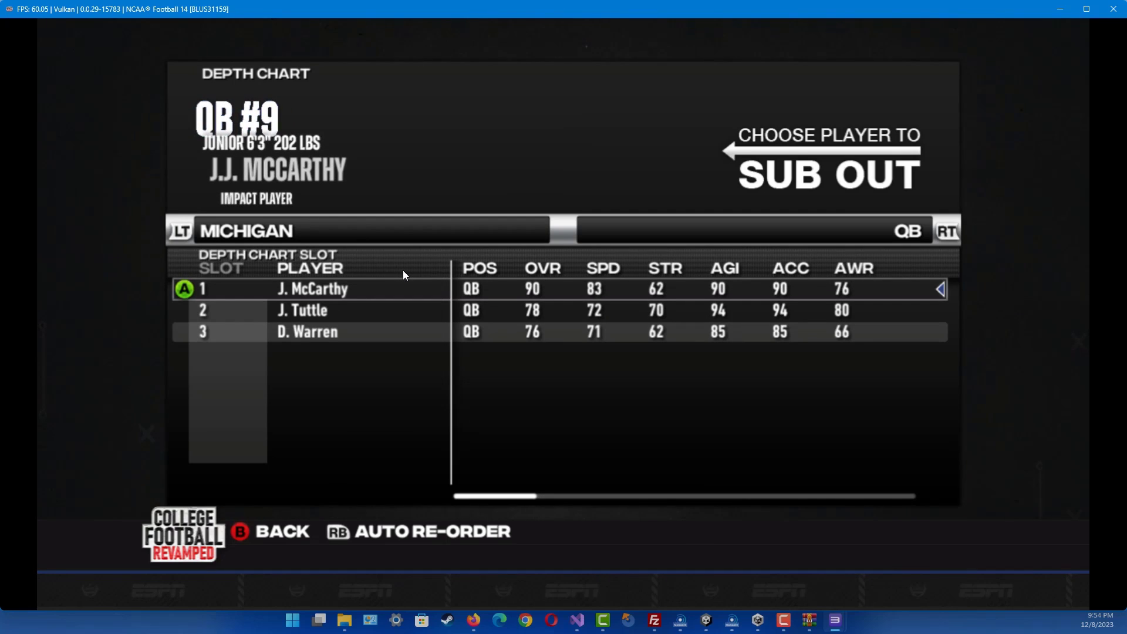
key(r)
key(Up)
key(Up)
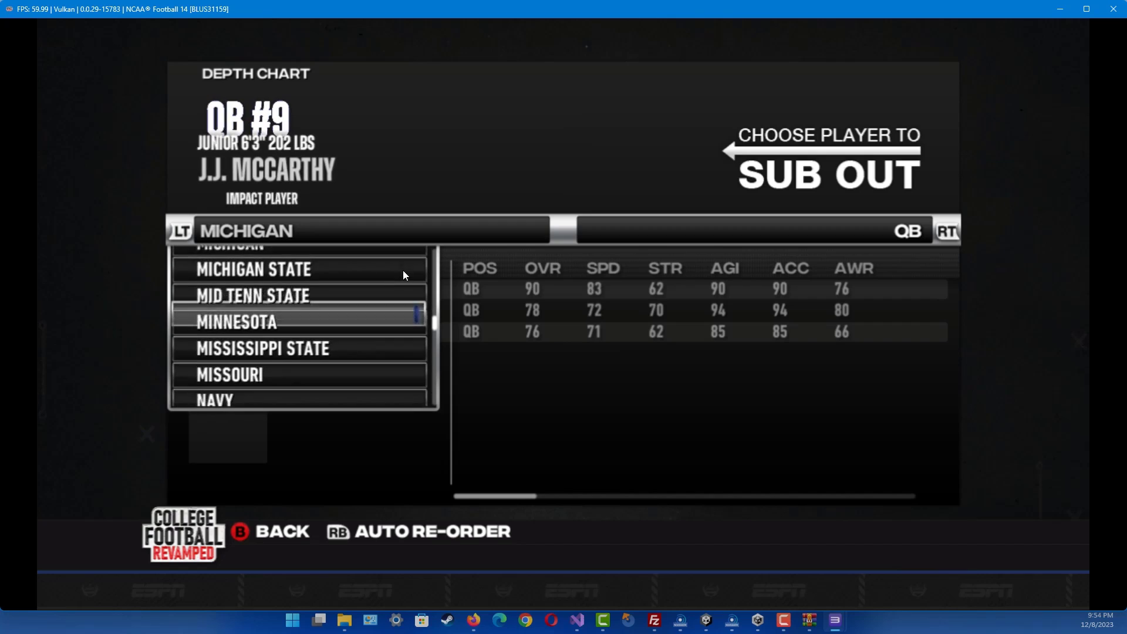
key(Down)
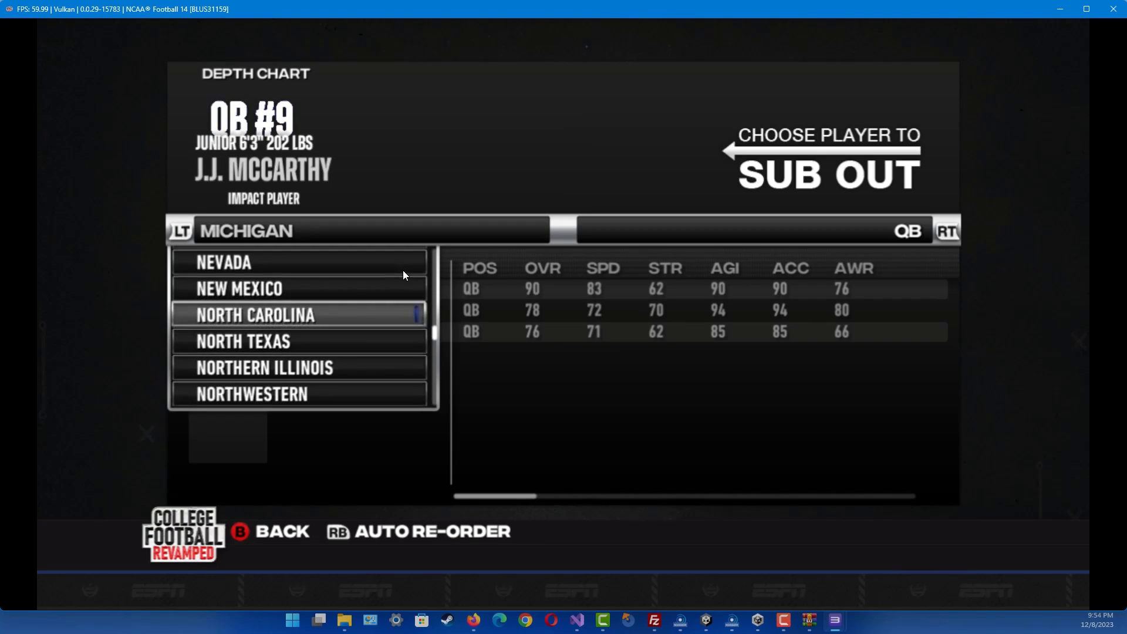
key(x)
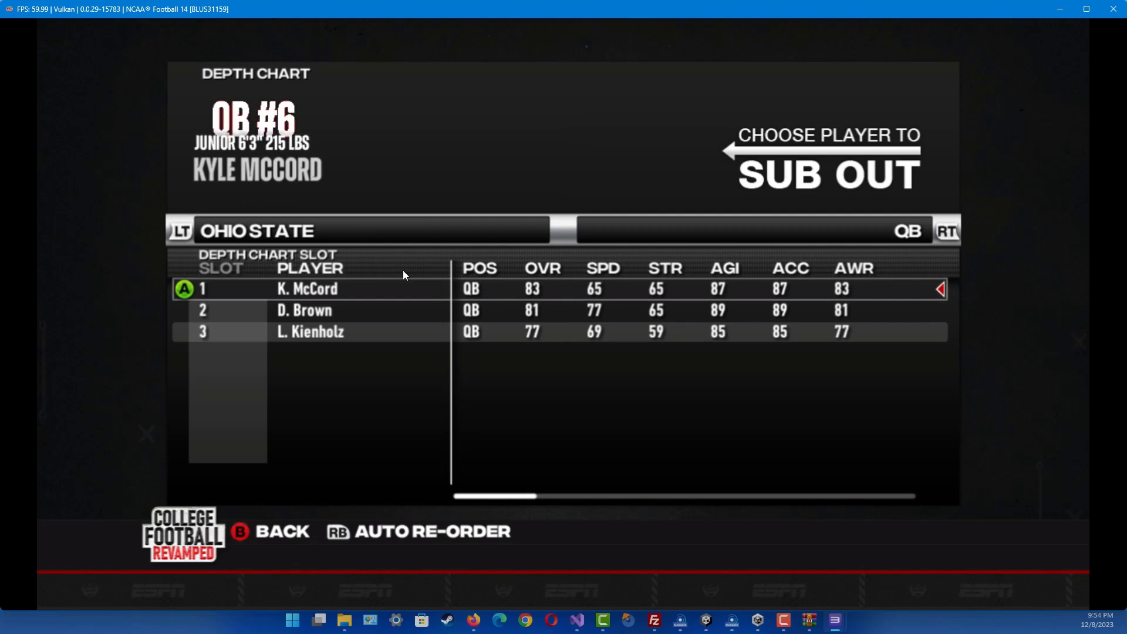
key(r)
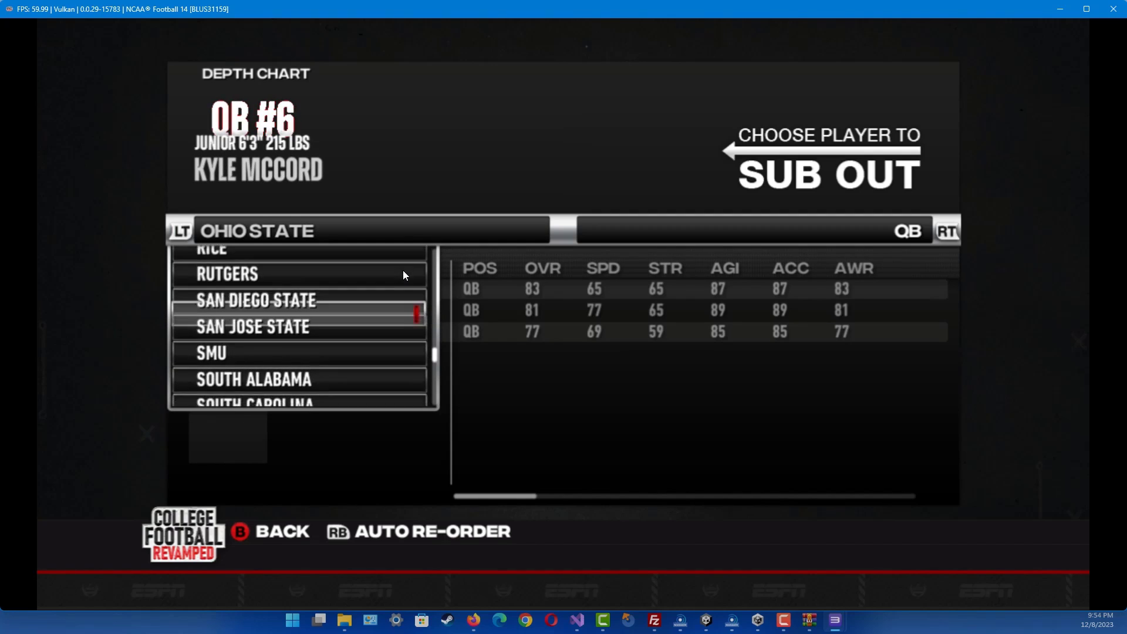
key(Up)
key(Up)
key(Up)
key(Up)
key(Up)
key(Up)
key(Up)
key(Up)
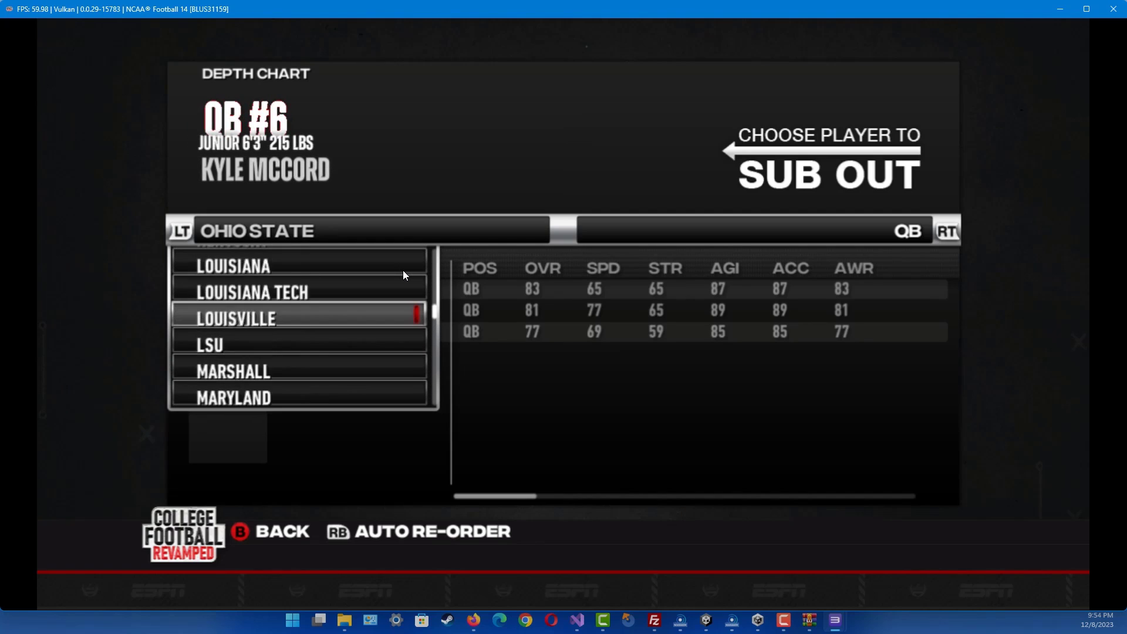
key(Up)
key(Up)
key(Up)
key(Up)
key(Up)
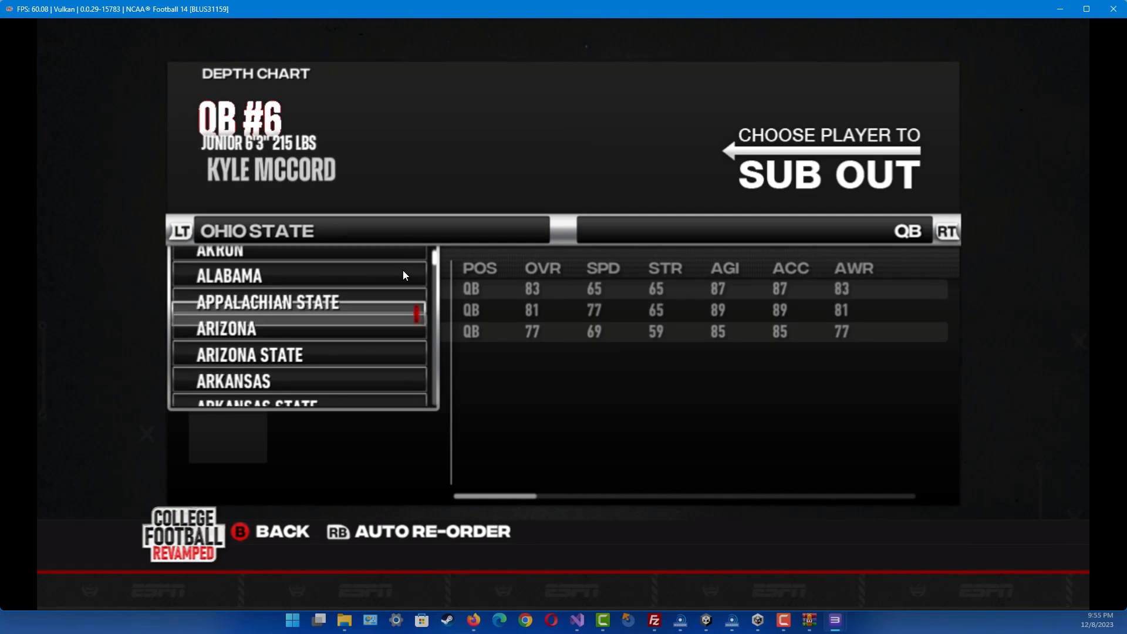
key(Return)
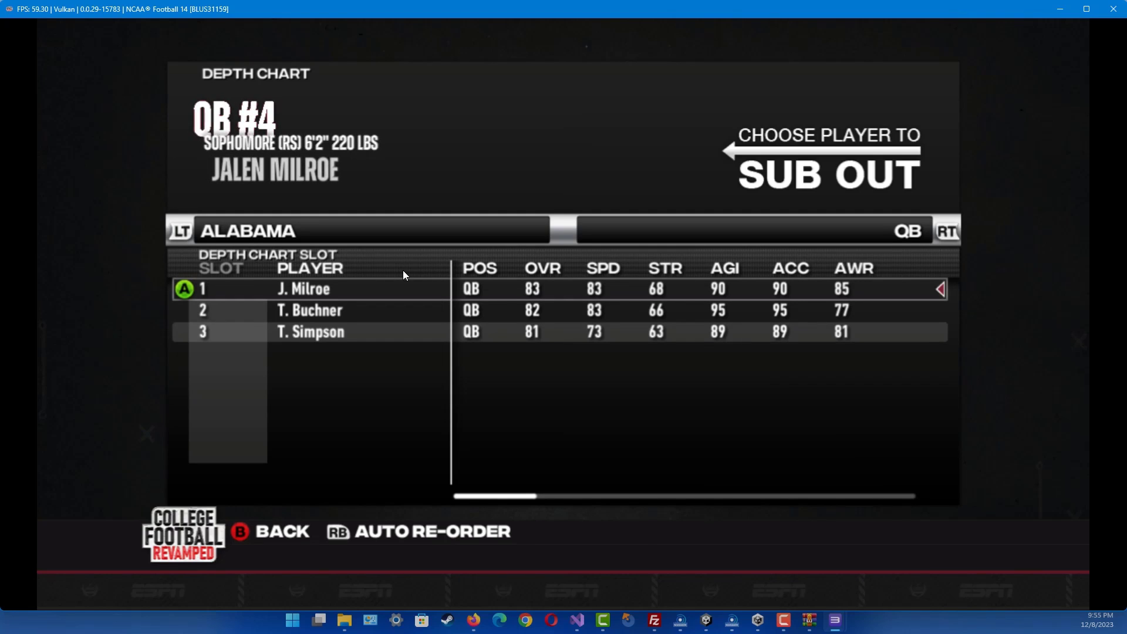